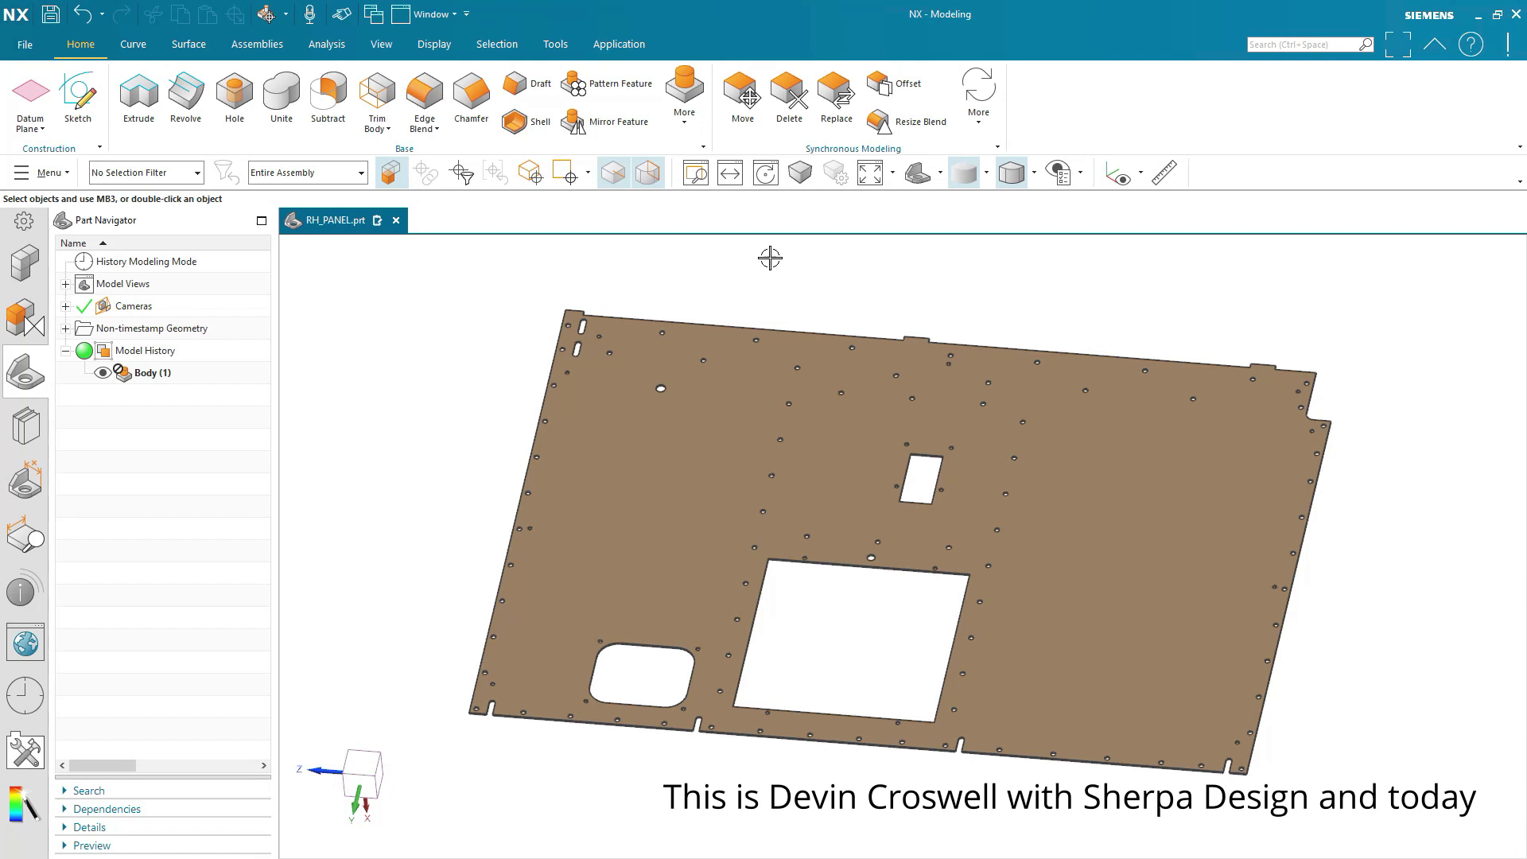
Show the additional selection actions available for the panel model.
{"action": "scroll", "coordinate": [939, 306], "scroll_direction": "up", "scroll_amount": 5}
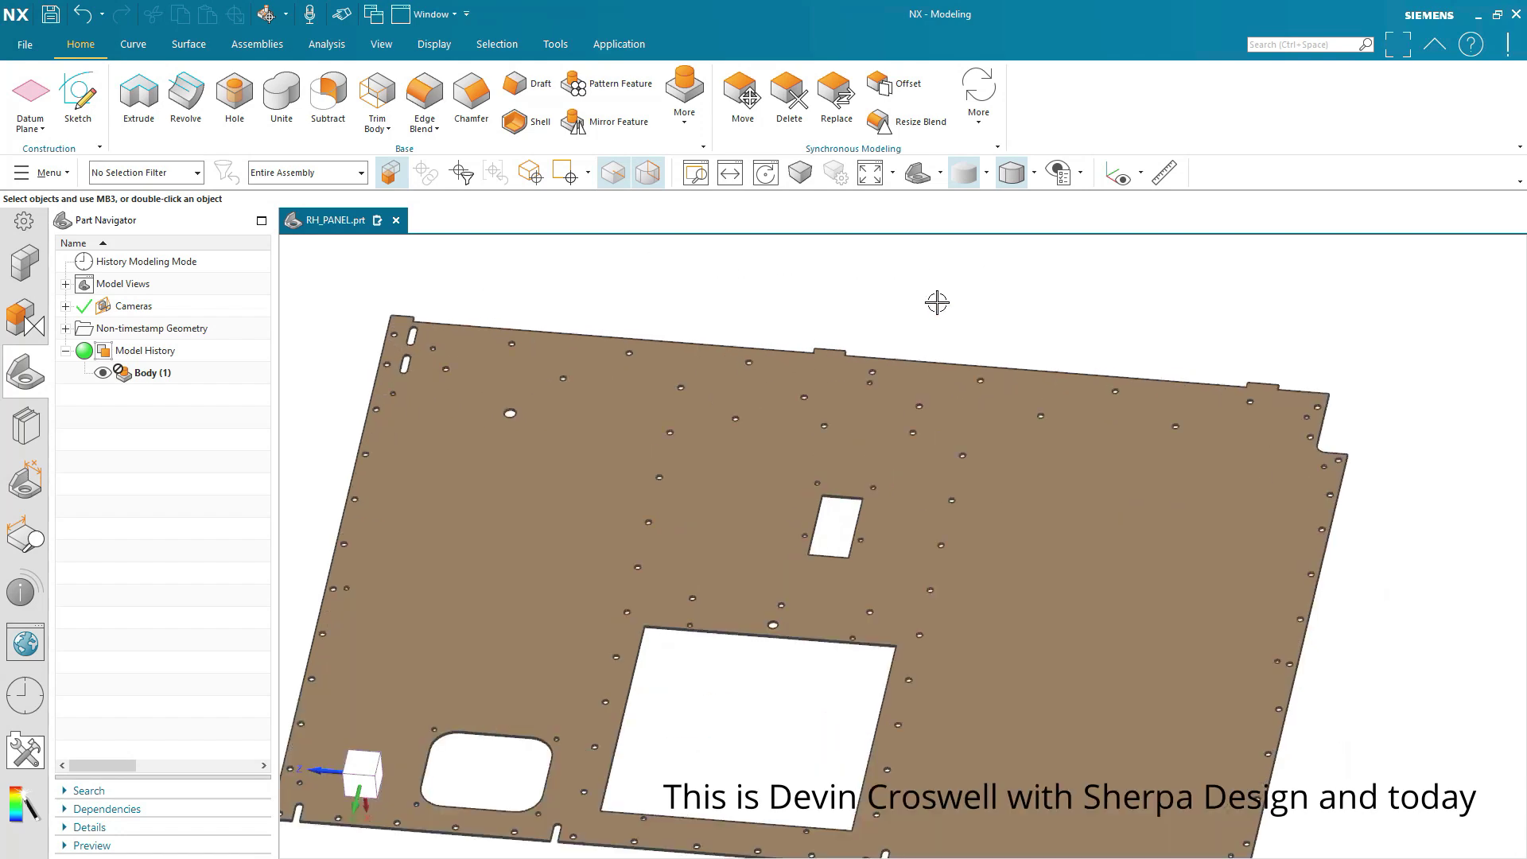
{"action": "left_click", "coordinate": [1017, 320]}
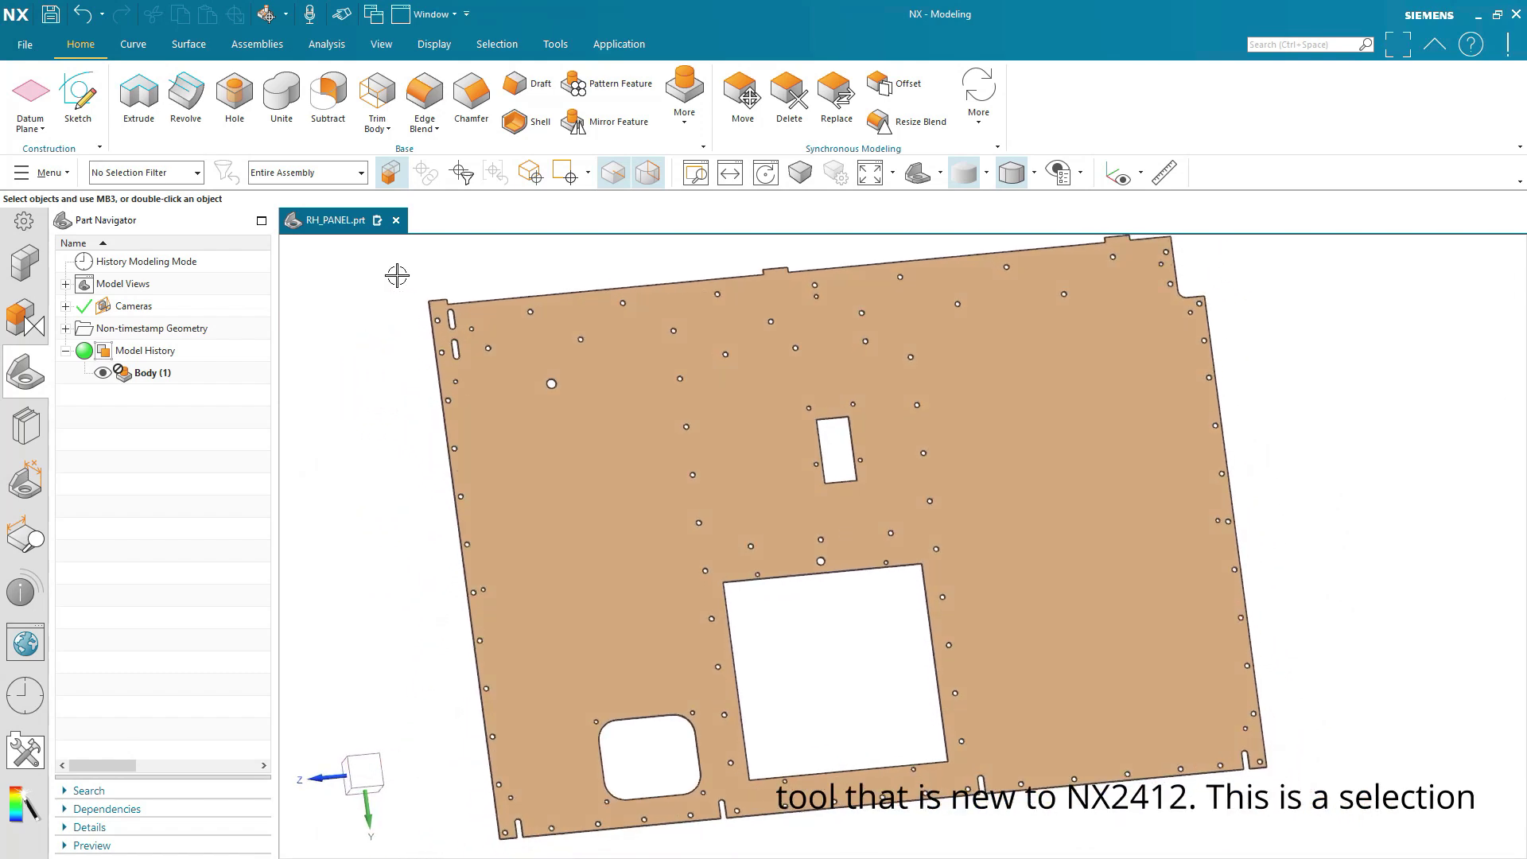
{"action": "mouse_move", "coordinate": [397, 275]}
{"action": "middle_mouse_down"}
{"action": "mouse_move", "coordinate": [657, 409]}
{"action": "mouse_move", "coordinate": [562, 365]}
{"action": "mouse_move", "coordinate": [660, 266]}
{"action": "mouse_move", "coordinate": [466, 340]}
{"action": "mouse_move", "coordinate": [430, 372]}
{"action": "mouse_move", "coordinate": [345, 361]}
{"action": "mouse_move", "coordinate": [318, 334]}
{"action": "middle_mouse_up"}
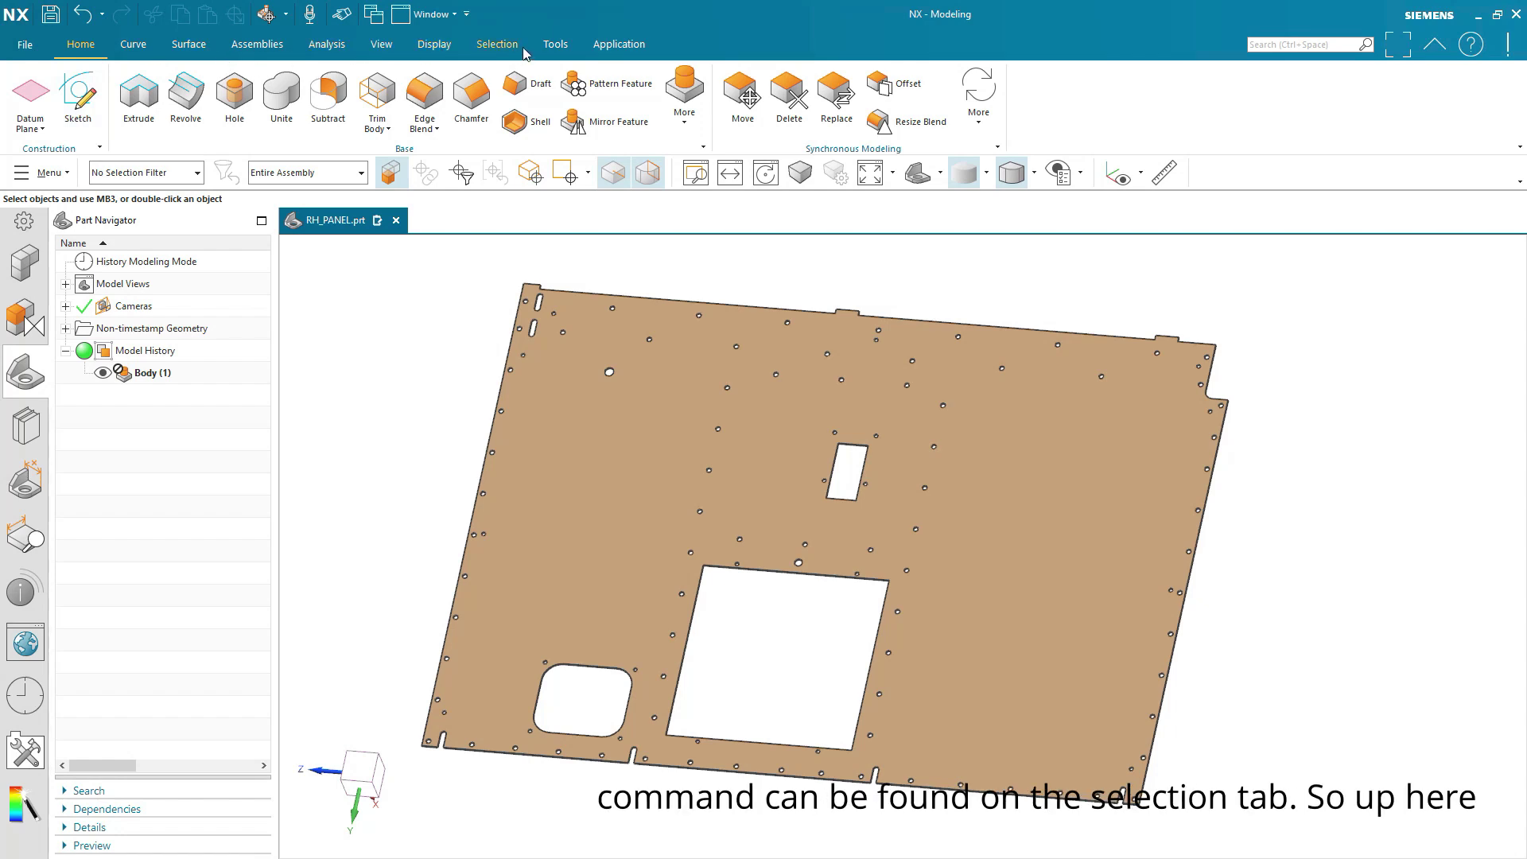
{"action": "left_click", "coordinate": [497, 45]}
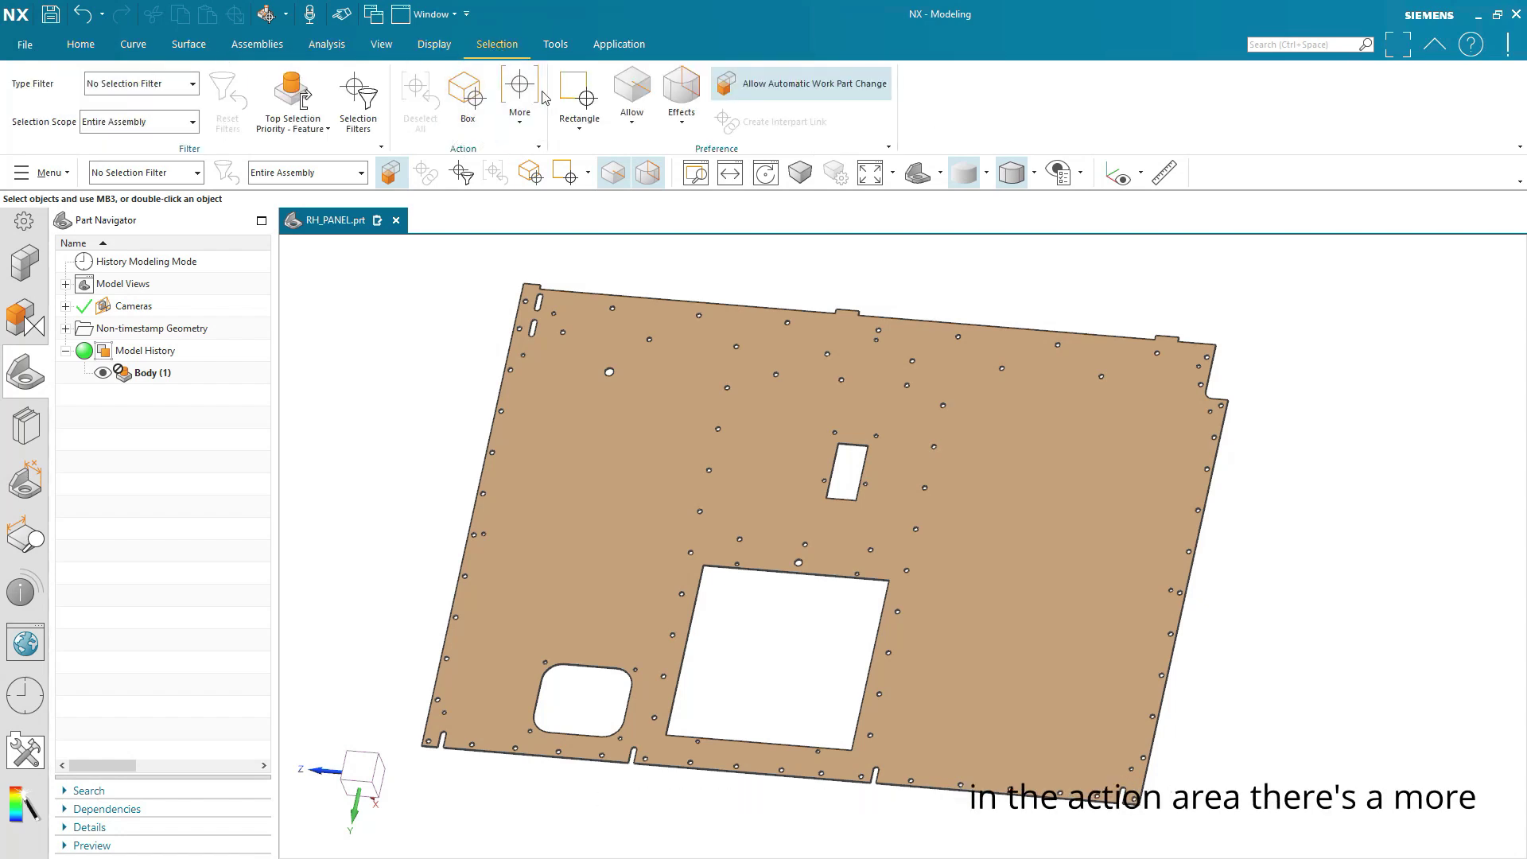
{"action": "left_click", "coordinate": [515, 126]}
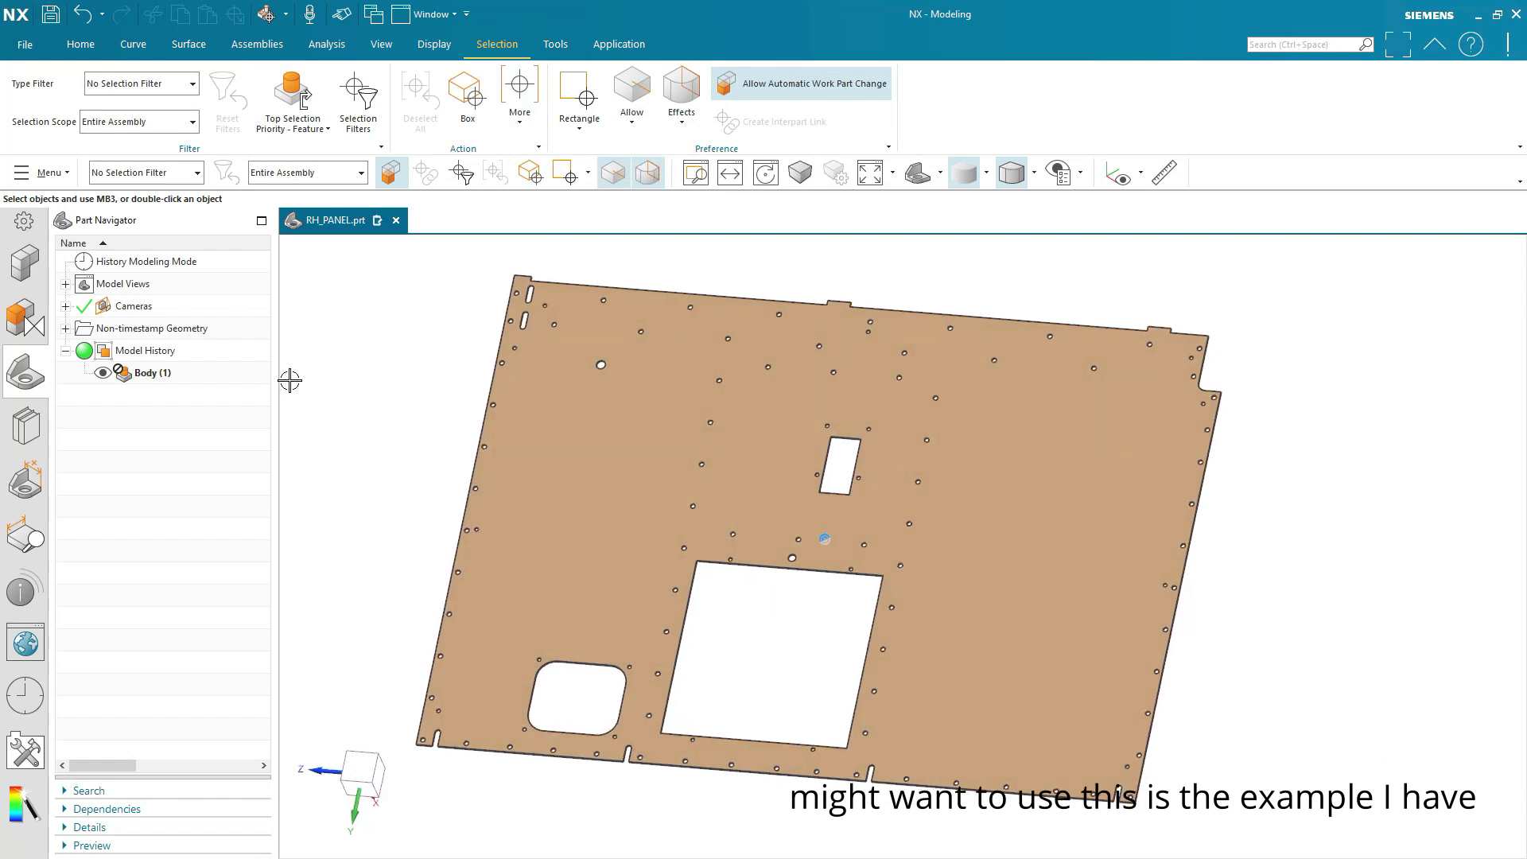
Examine the unparameterized panel body and its various holes from both faces.
{"action": "left_click", "coordinate": [148, 377]}
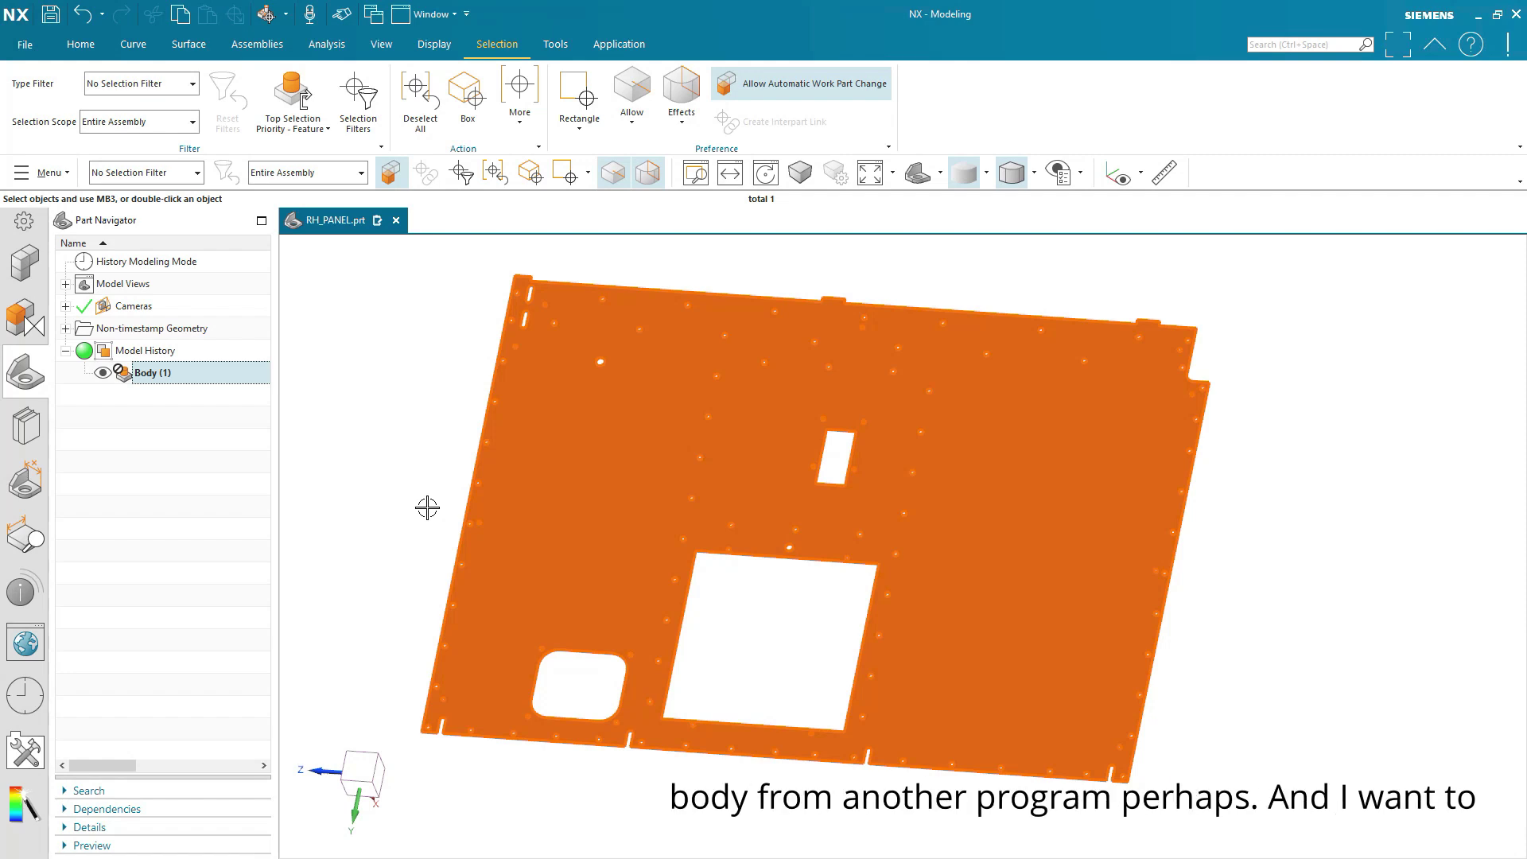
{"action": "key", "text": "Escape"}
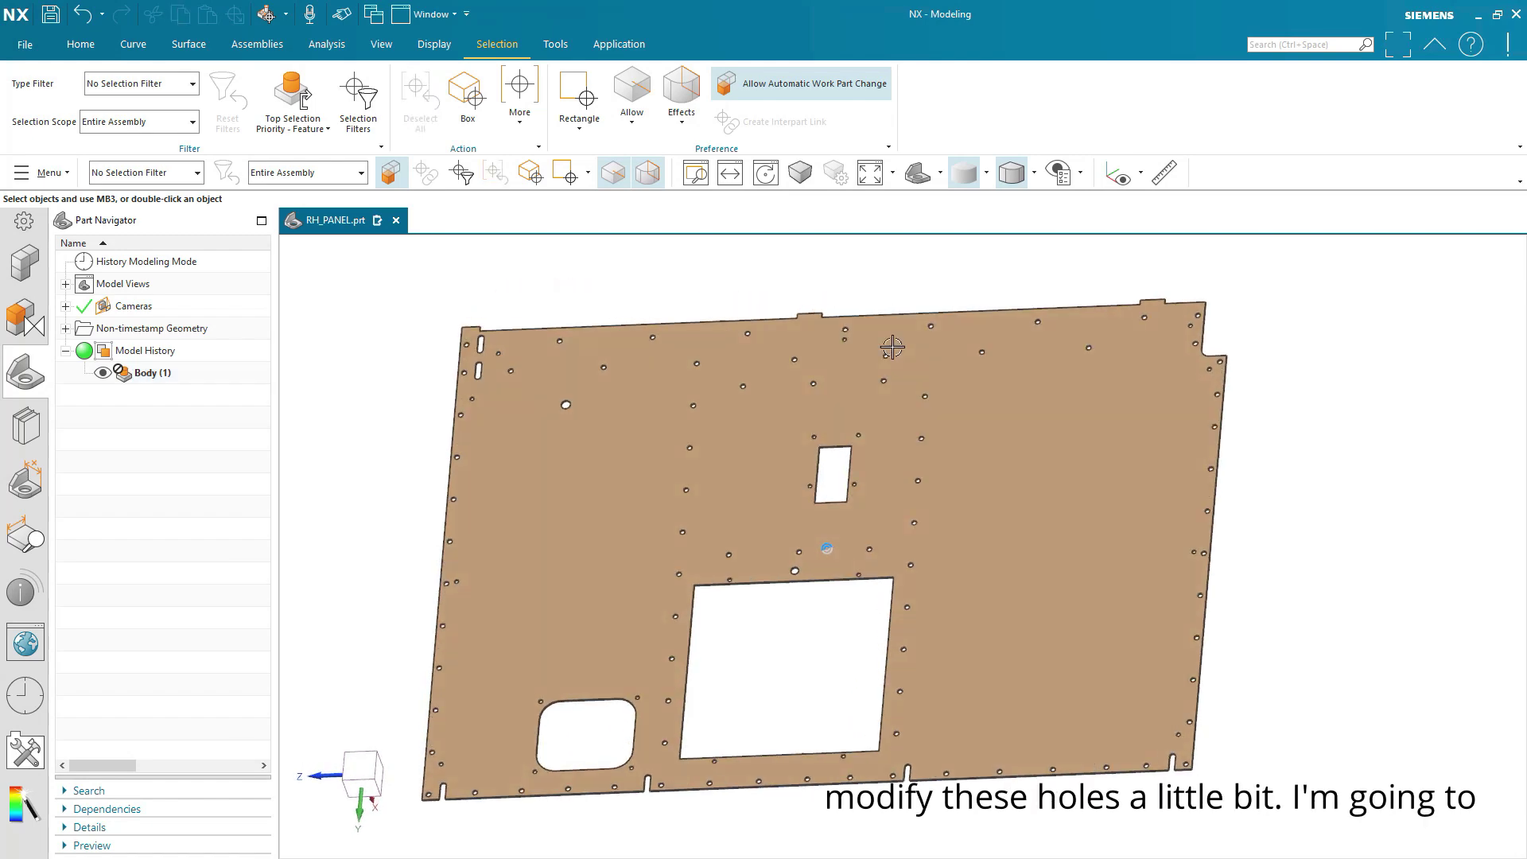
{"action": "scroll", "coordinate": [804, 416], "scroll_direction": "up", "scroll_amount": 6}
{"action": "scroll", "coordinate": [885, 460], "scroll_direction": "down", "scroll_amount": 8}
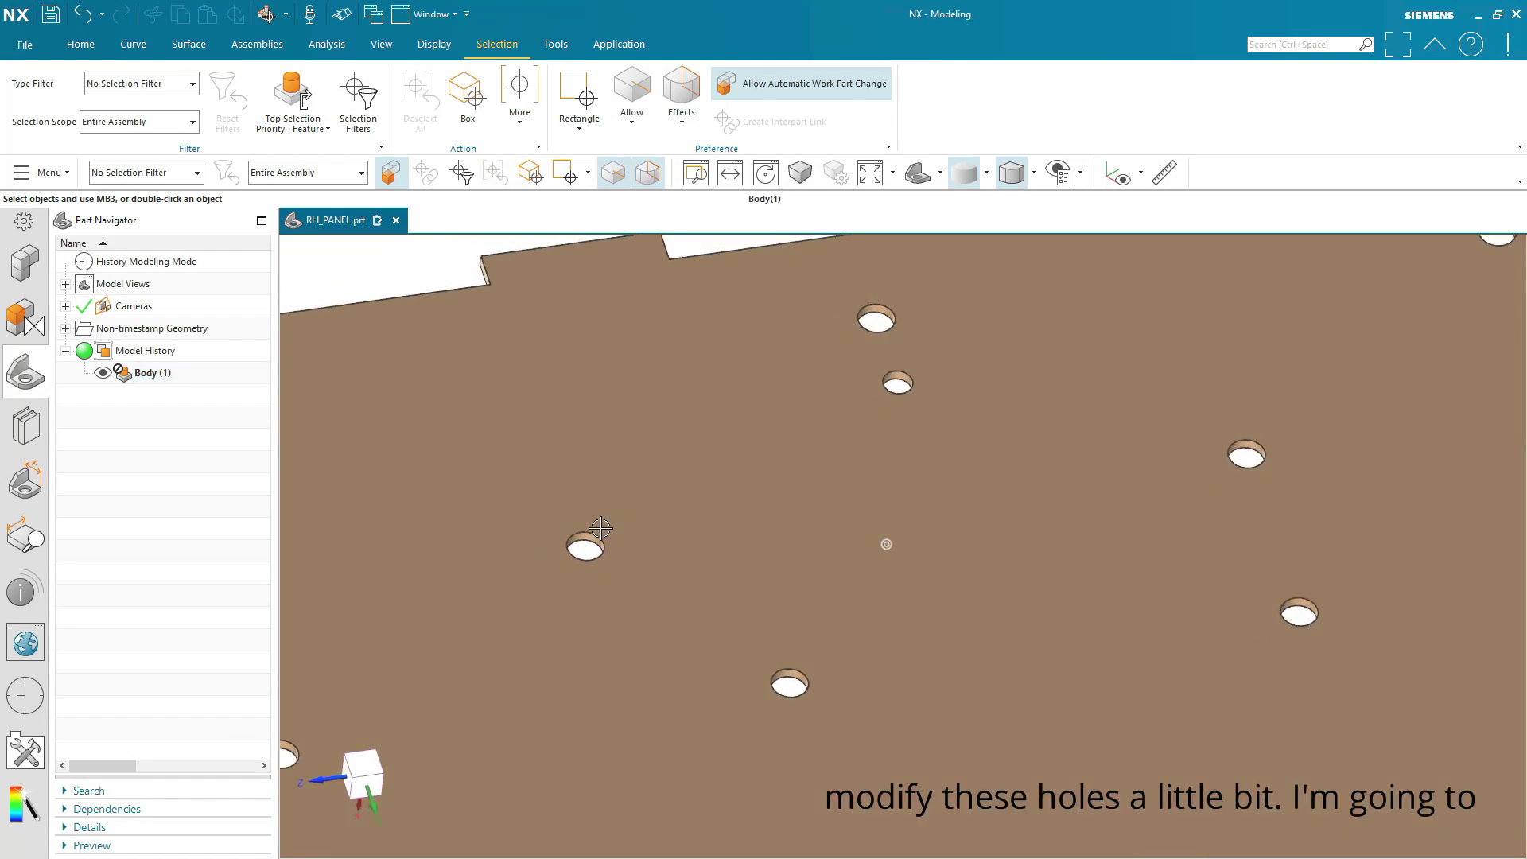
{"action": "middle_click_drag", "start_coordinate": [885, 460], "coordinate": [777, 726]}
{"action": "scroll", "coordinate": [954, 537], "scroll_direction": "down", "scroll_amount": 2}
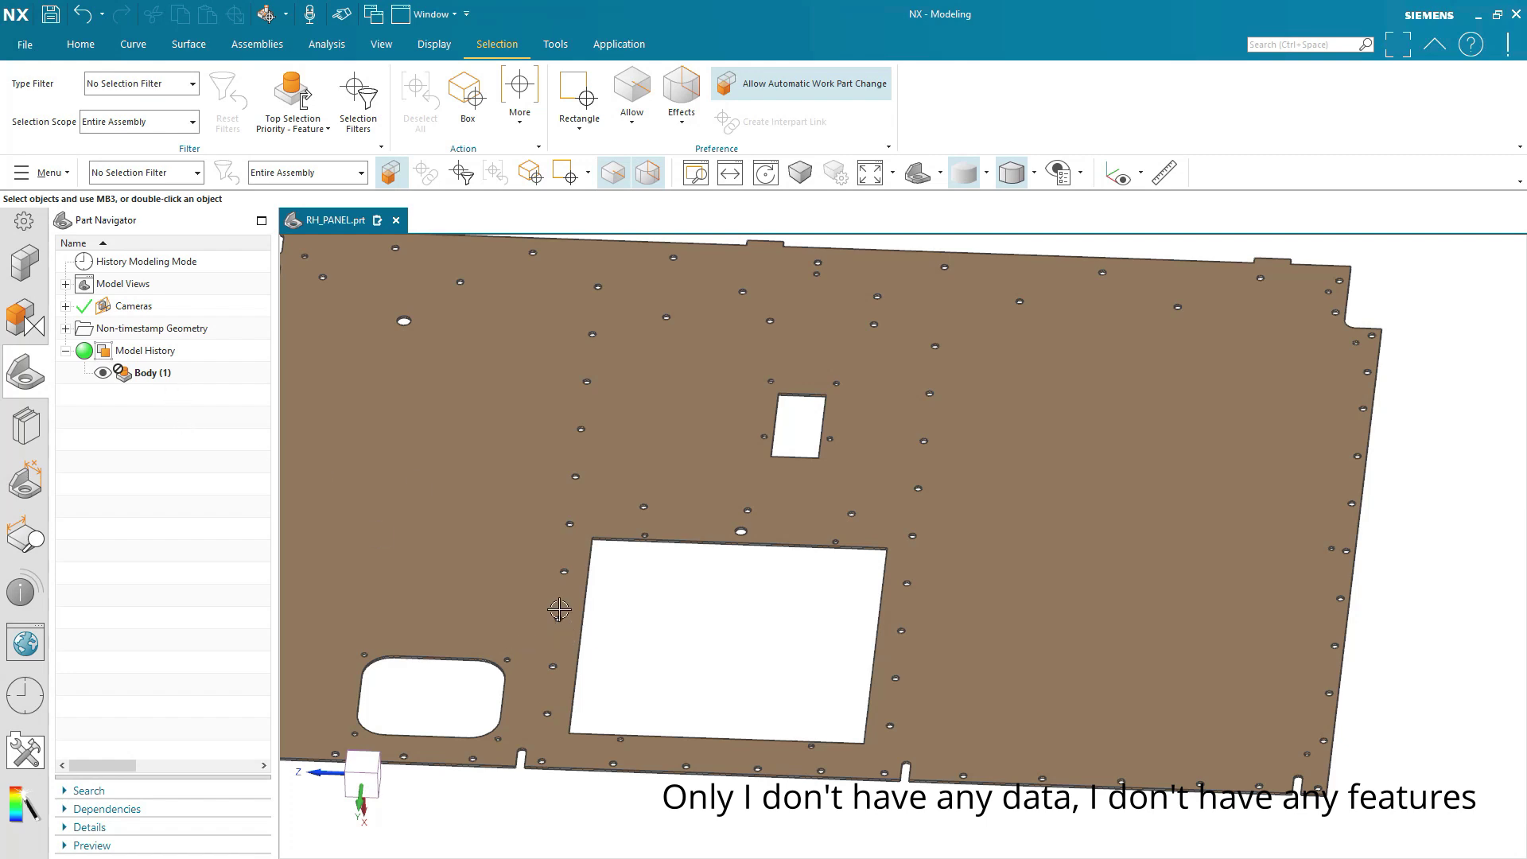
{"action": "middle_click_drag", "start_coordinate": [617, 572], "coordinate": [1331, 649]}
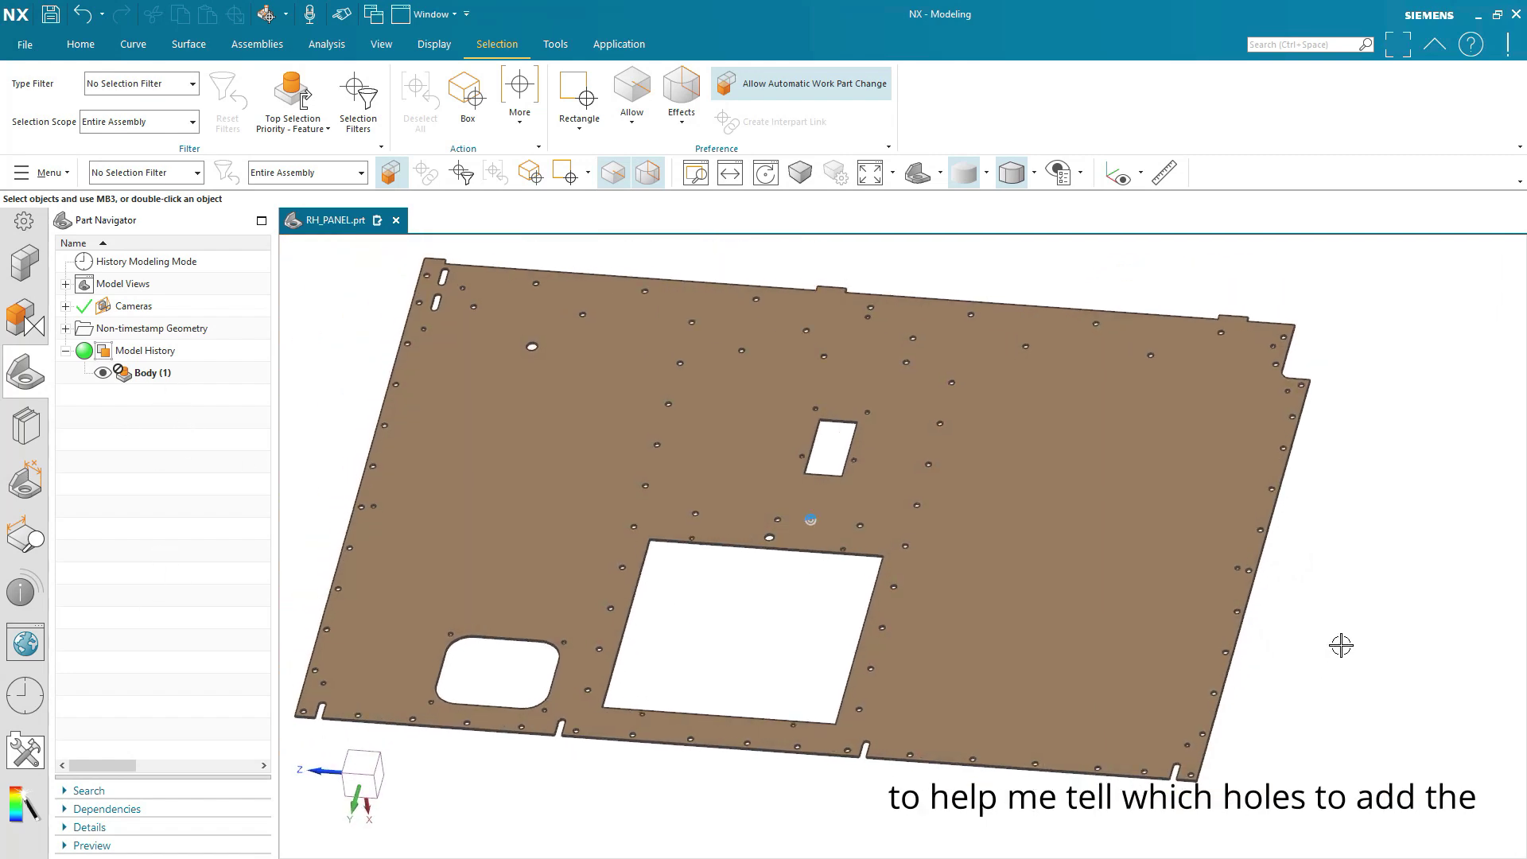
{"action": "middle_click_drag", "start_coordinate": [1285, 634], "coordinate": [287, 408]}
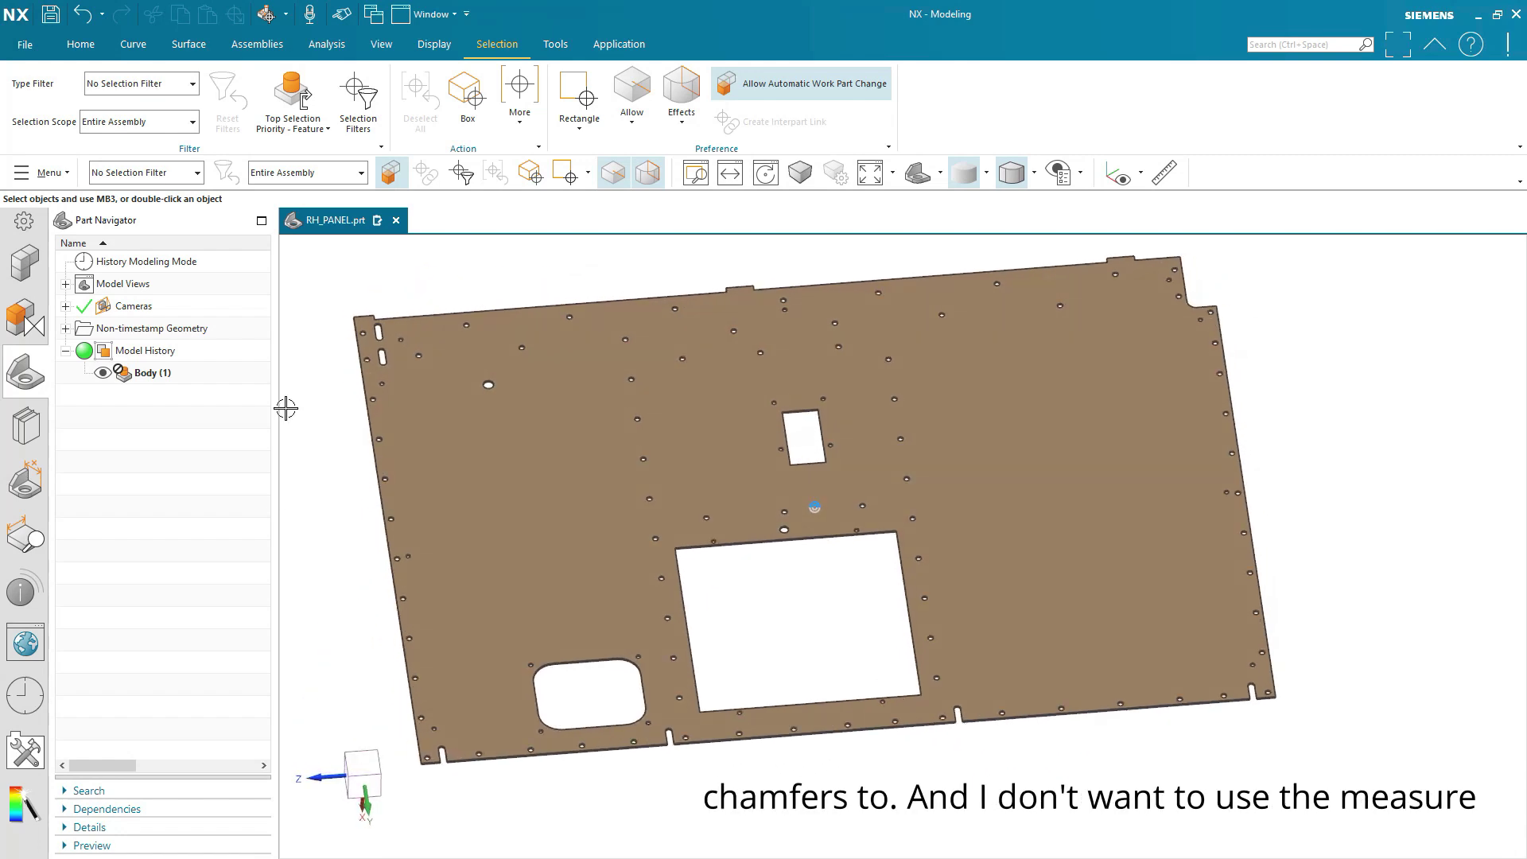
{"action": "scroll", "coordinate": [355, 345], "scroll_direction": "down", "scroll_amount": 6}
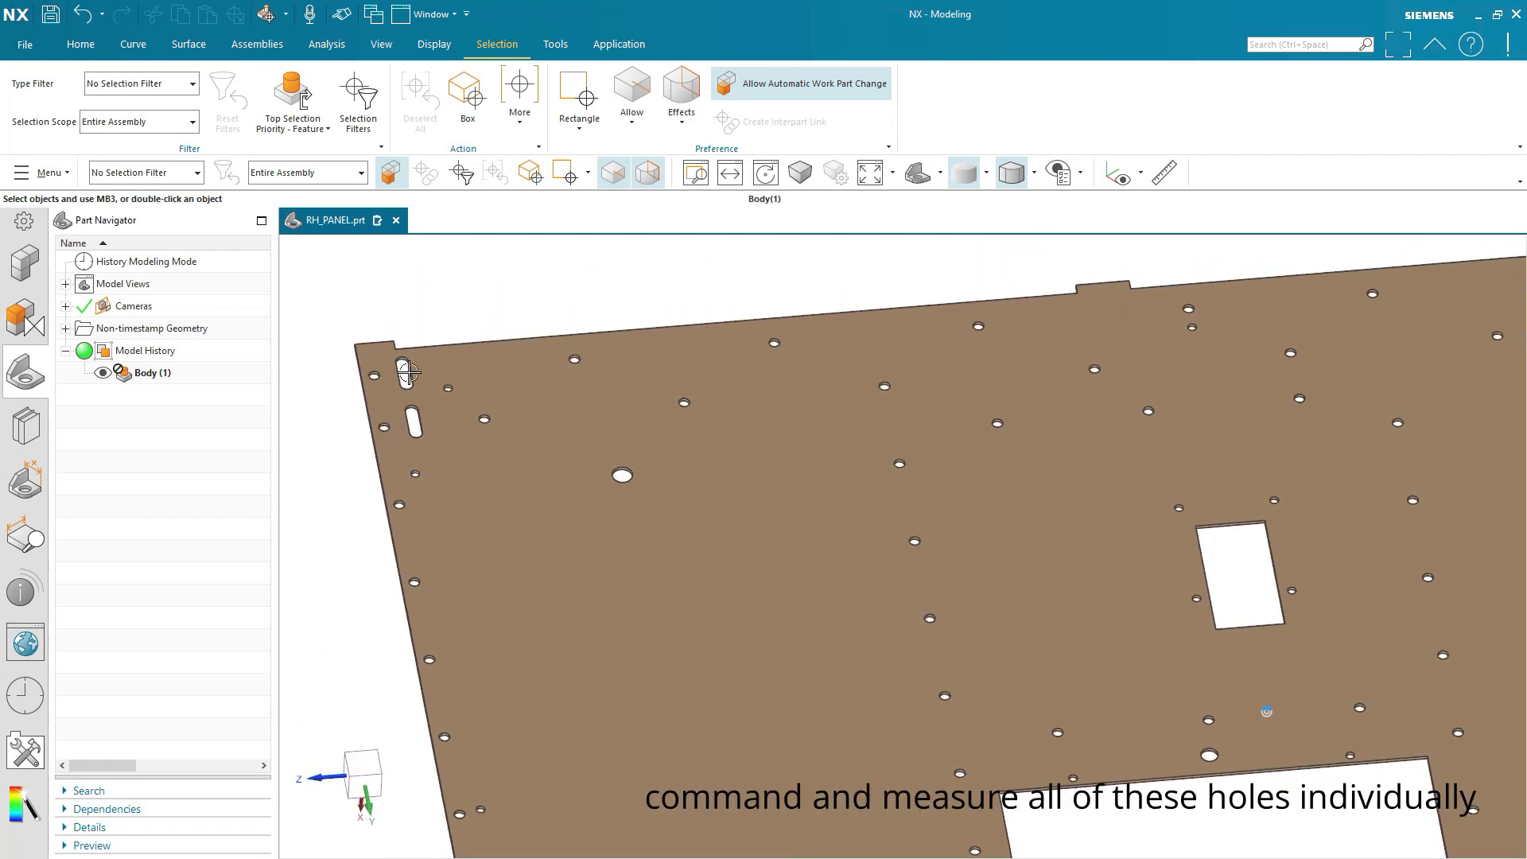
{"action": "left_click", "coordinate": [350, 397]}
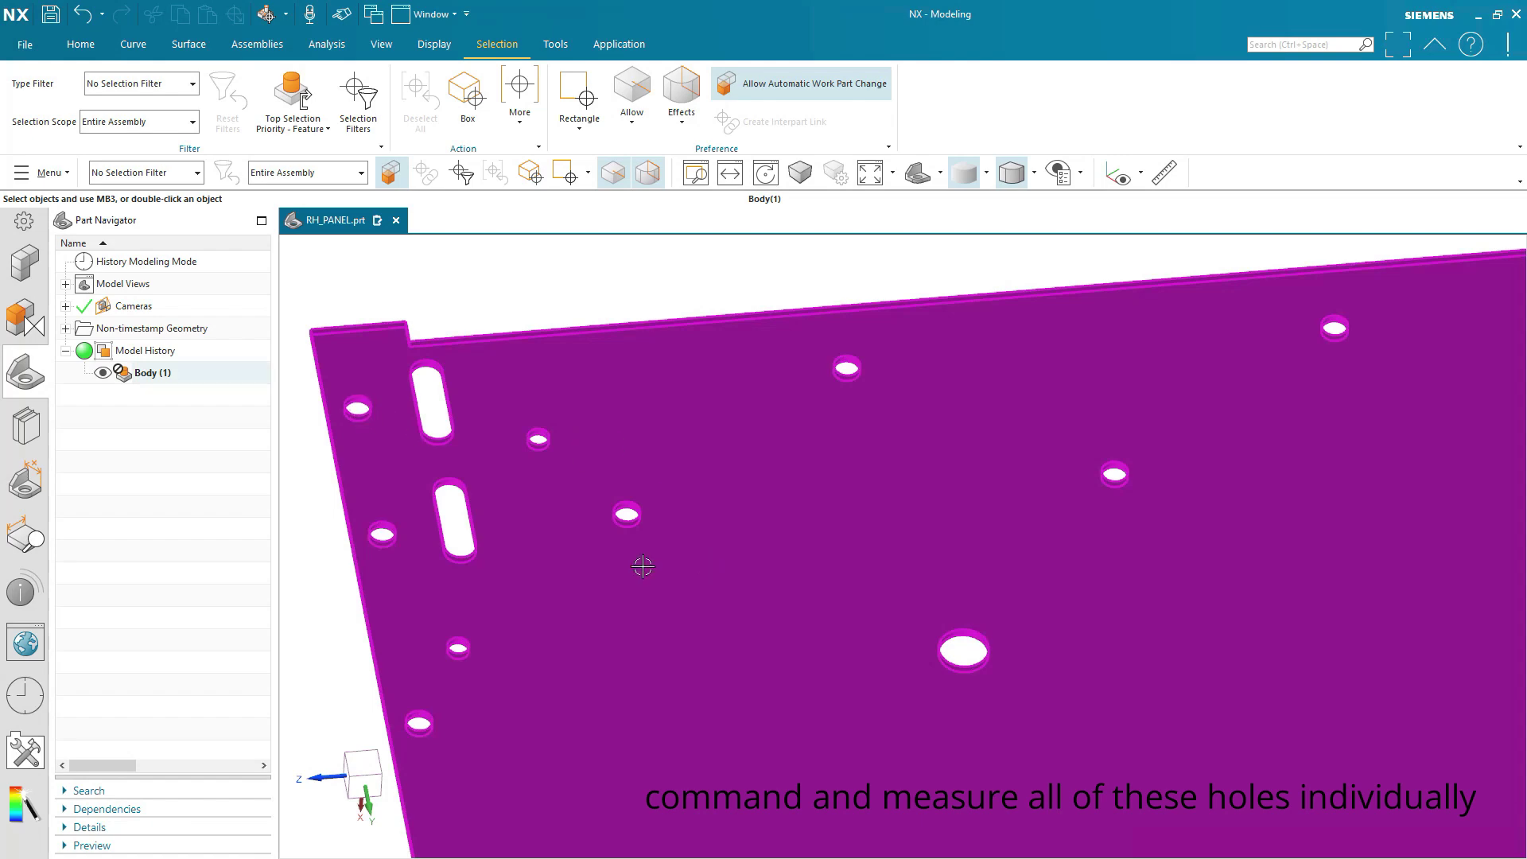
{"action": "scroll", "coordinate": [538, 682], "scroll_direction": "up", "scroll_amount": 5}
{"action": "key", "text": "Escape"}
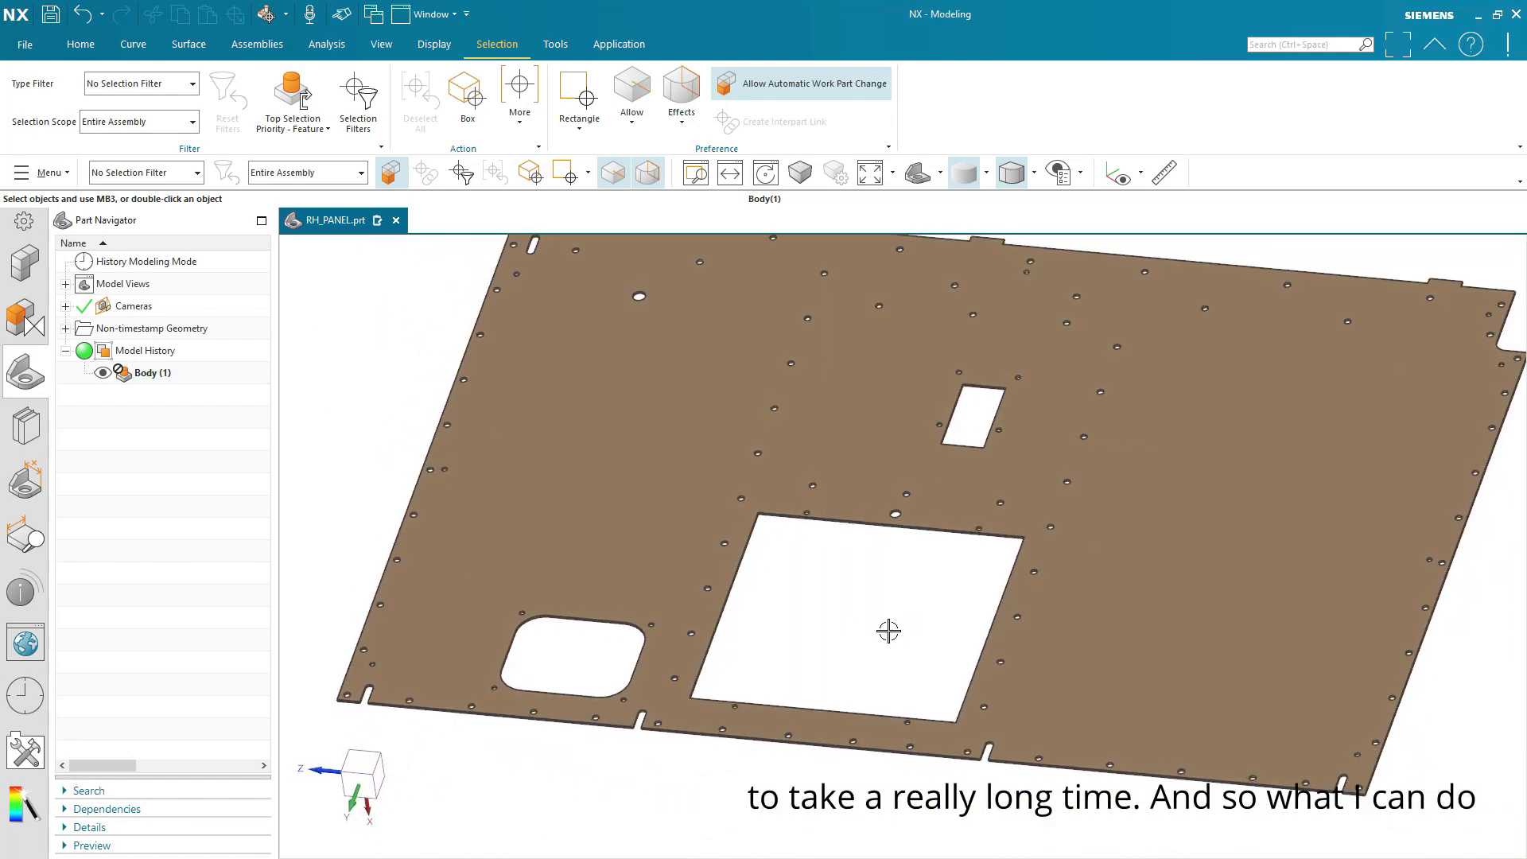
{"action": "middle_click_drag", "start_coordinate": [888, 631], "coordinate": [892, 623]}
{"action": "key", "text": "F8"}
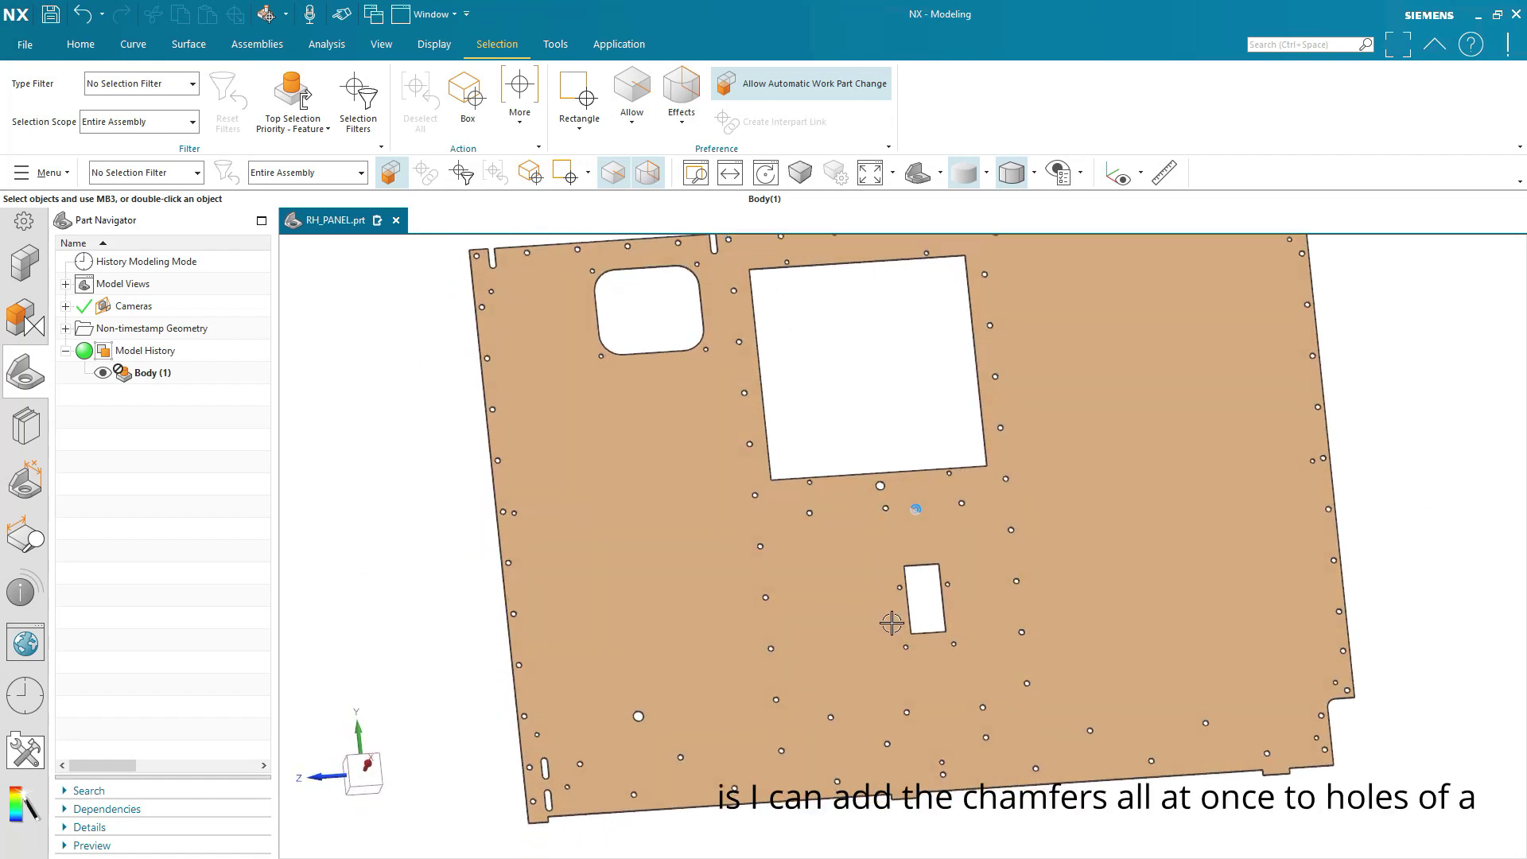
{"action": "middle_click_drag", "start_coordinate": [892, 622], "coordinate": [1345, 413]}
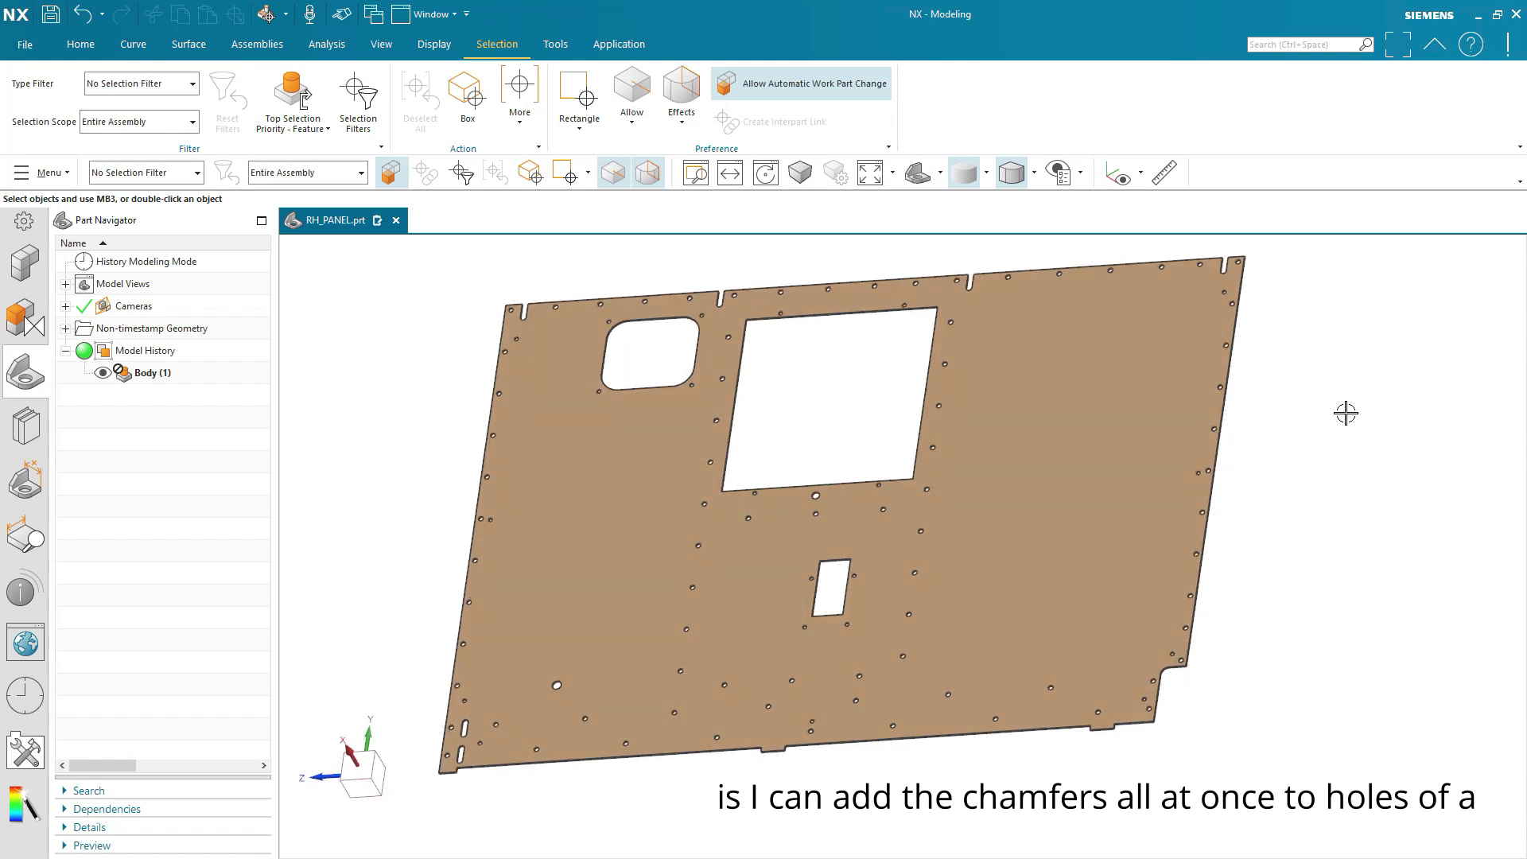
{"action": "key", "text": "F8"}
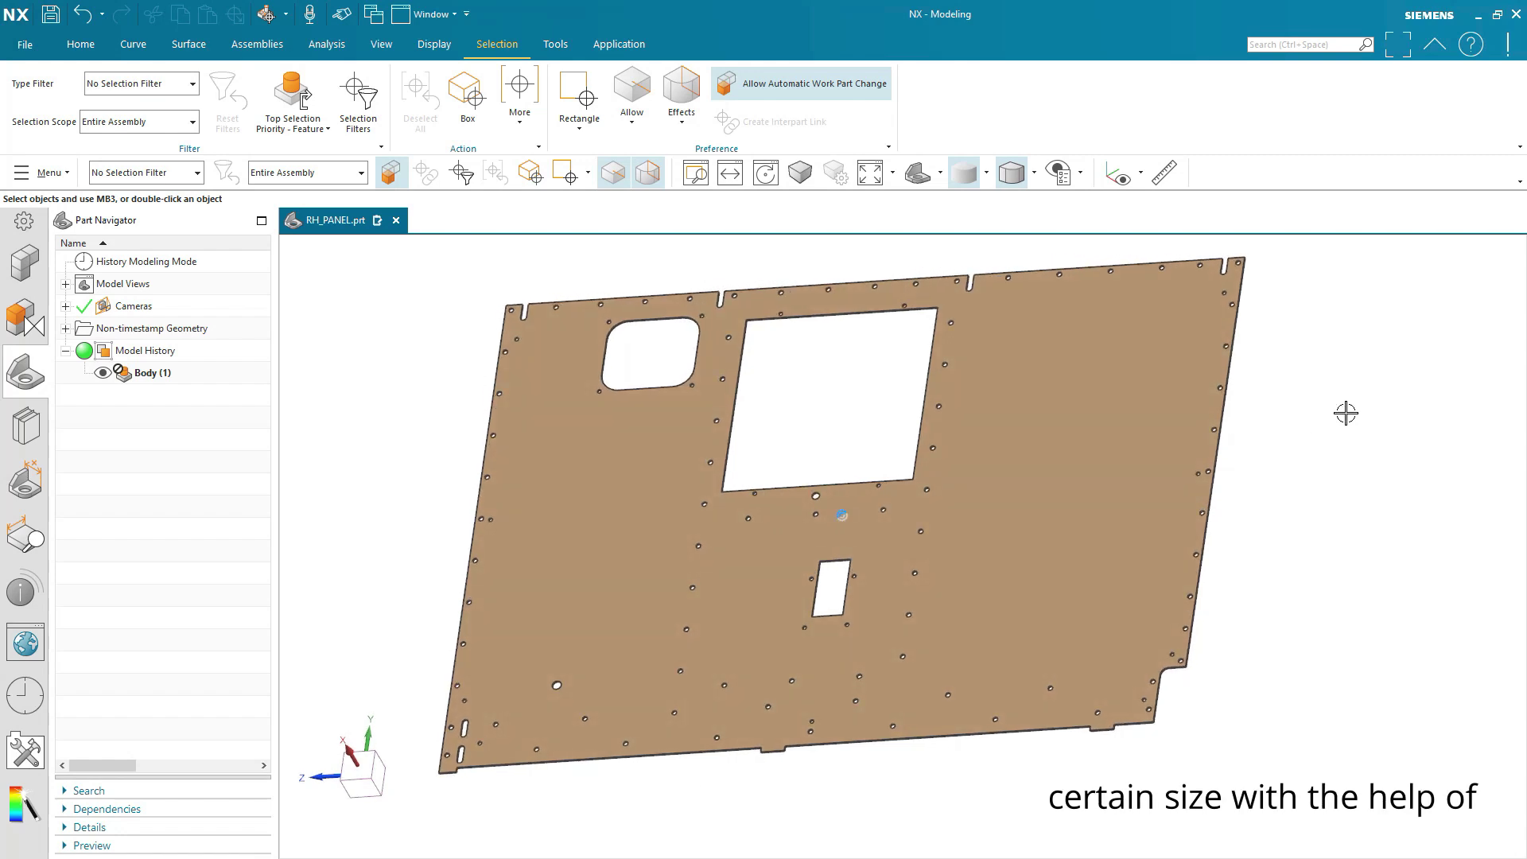
Start Select Similar Edges and pick the circular edge of a small hole beside the large rectangular cutout.
{"action": "left_click", "coordinate": [520, 92]}
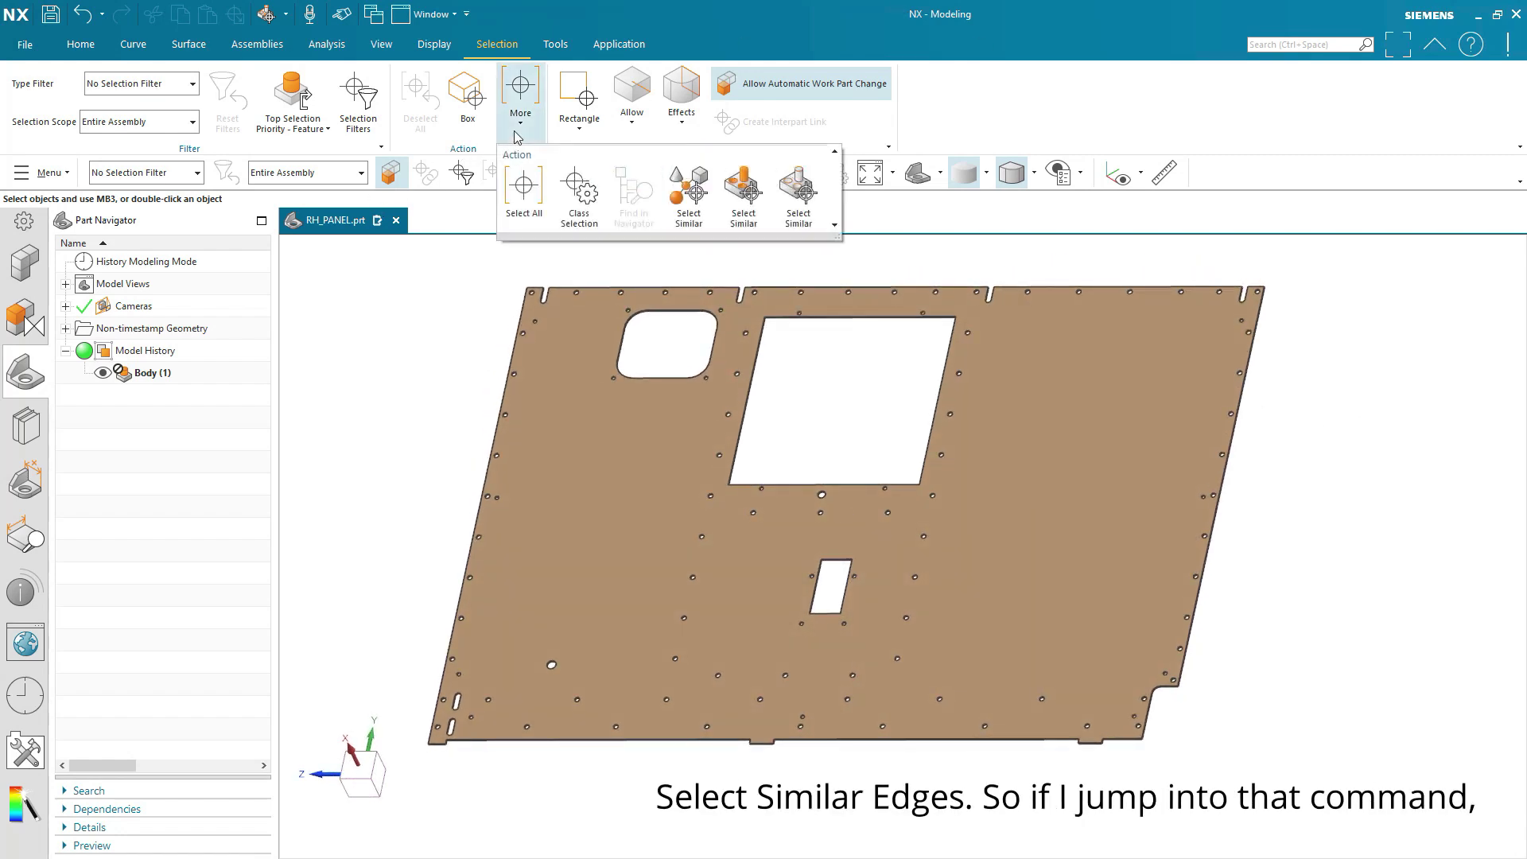
{"action": "left_click", "coordinate": [796, 199]}
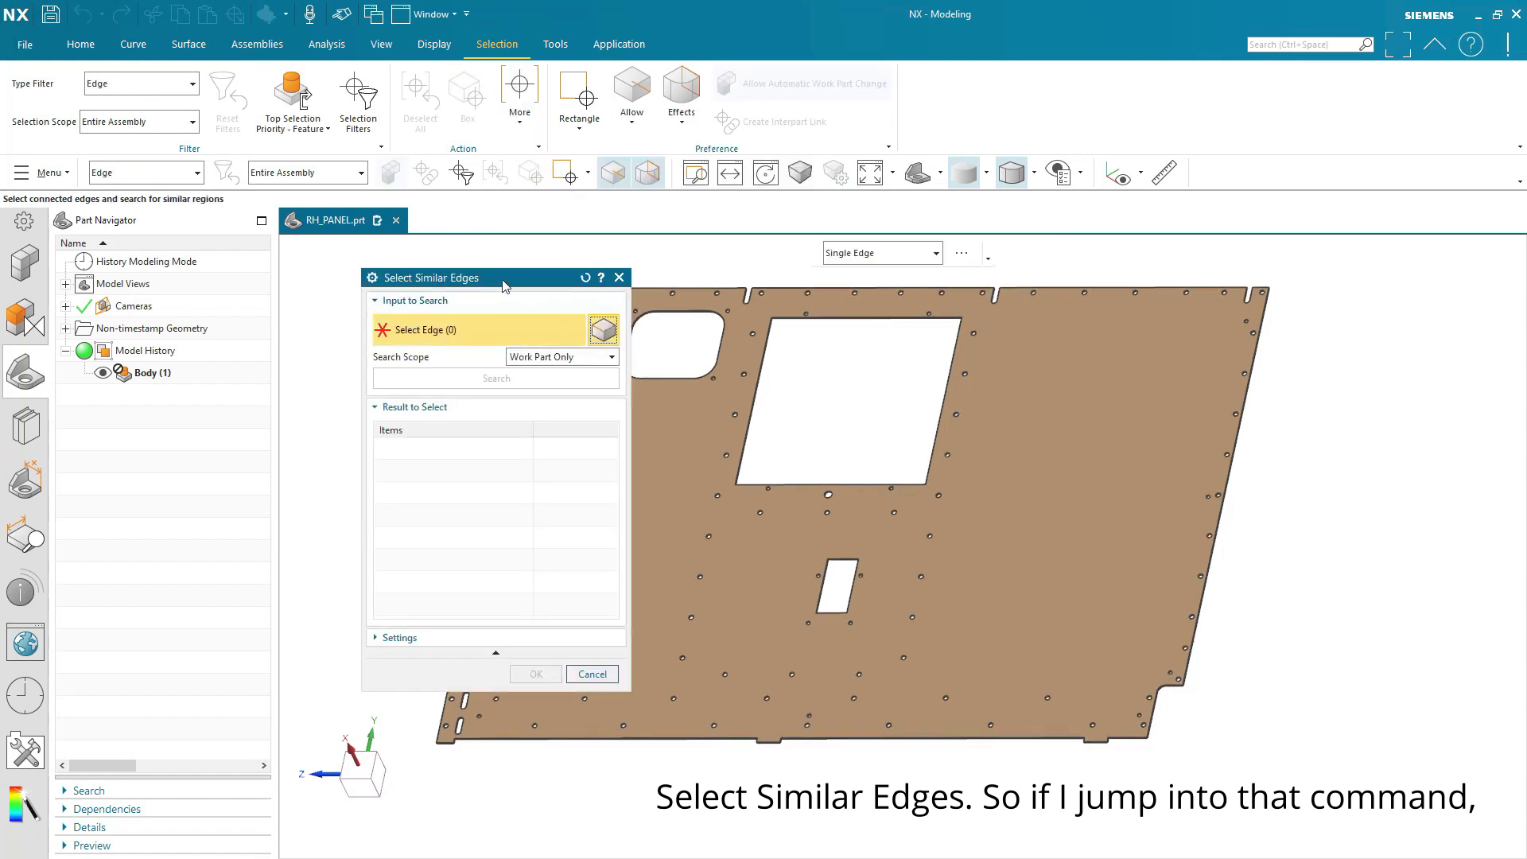
{"action": "left_click_drag", "start_coordinate": [502, 281], "coordinate": [484, 268]}
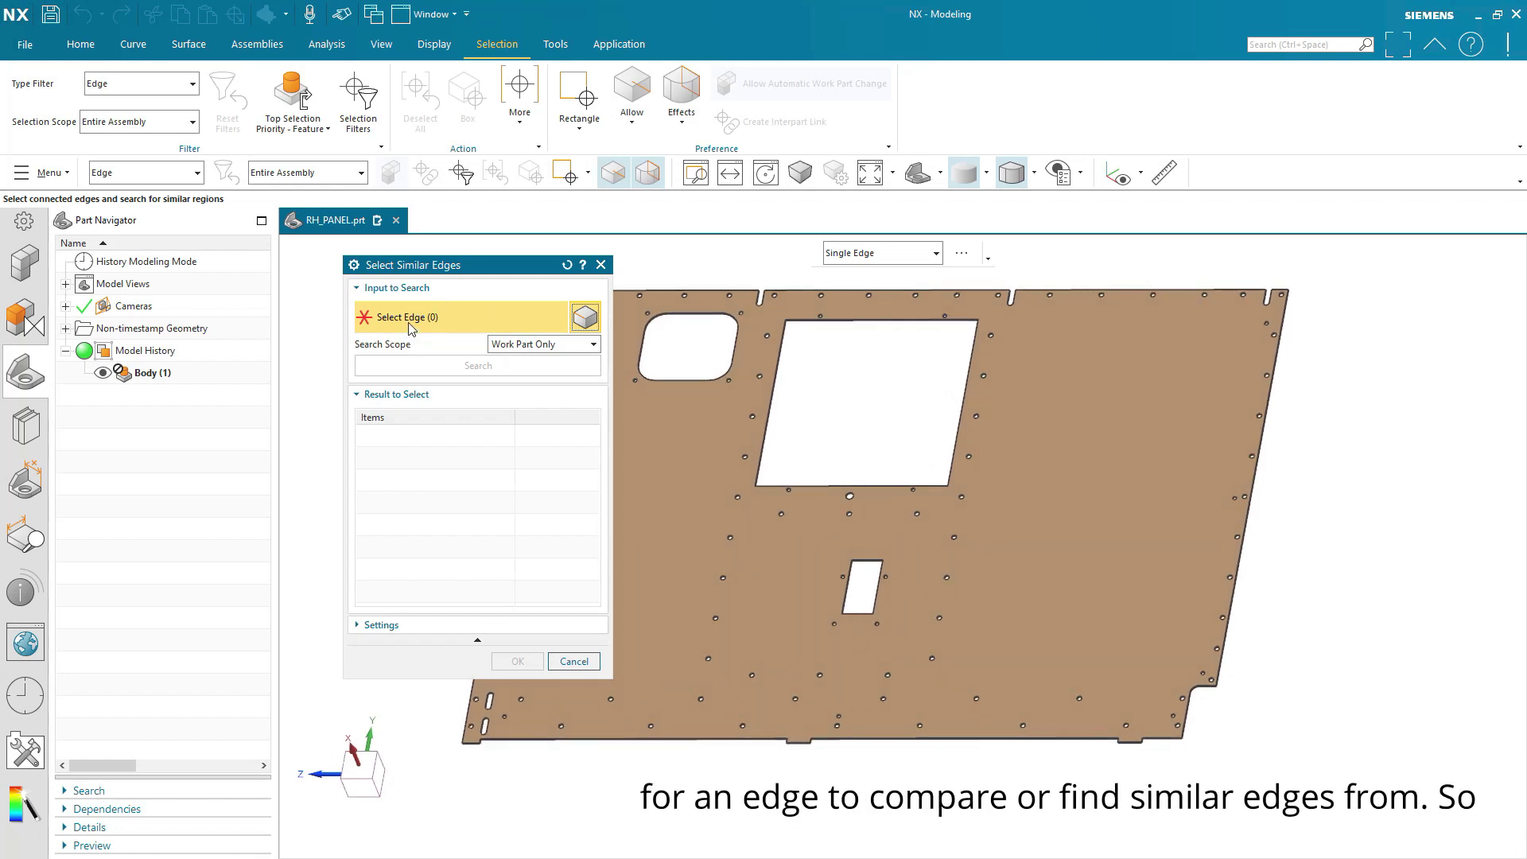
{"action": "scroll", "coordinate": [890, 362], "scroll_direction": "up", "scroll_amount": 10}
{"action": "scroll", "coordinate": [850, 437], "scroll_direction": "up", "scroll_amount": 10}
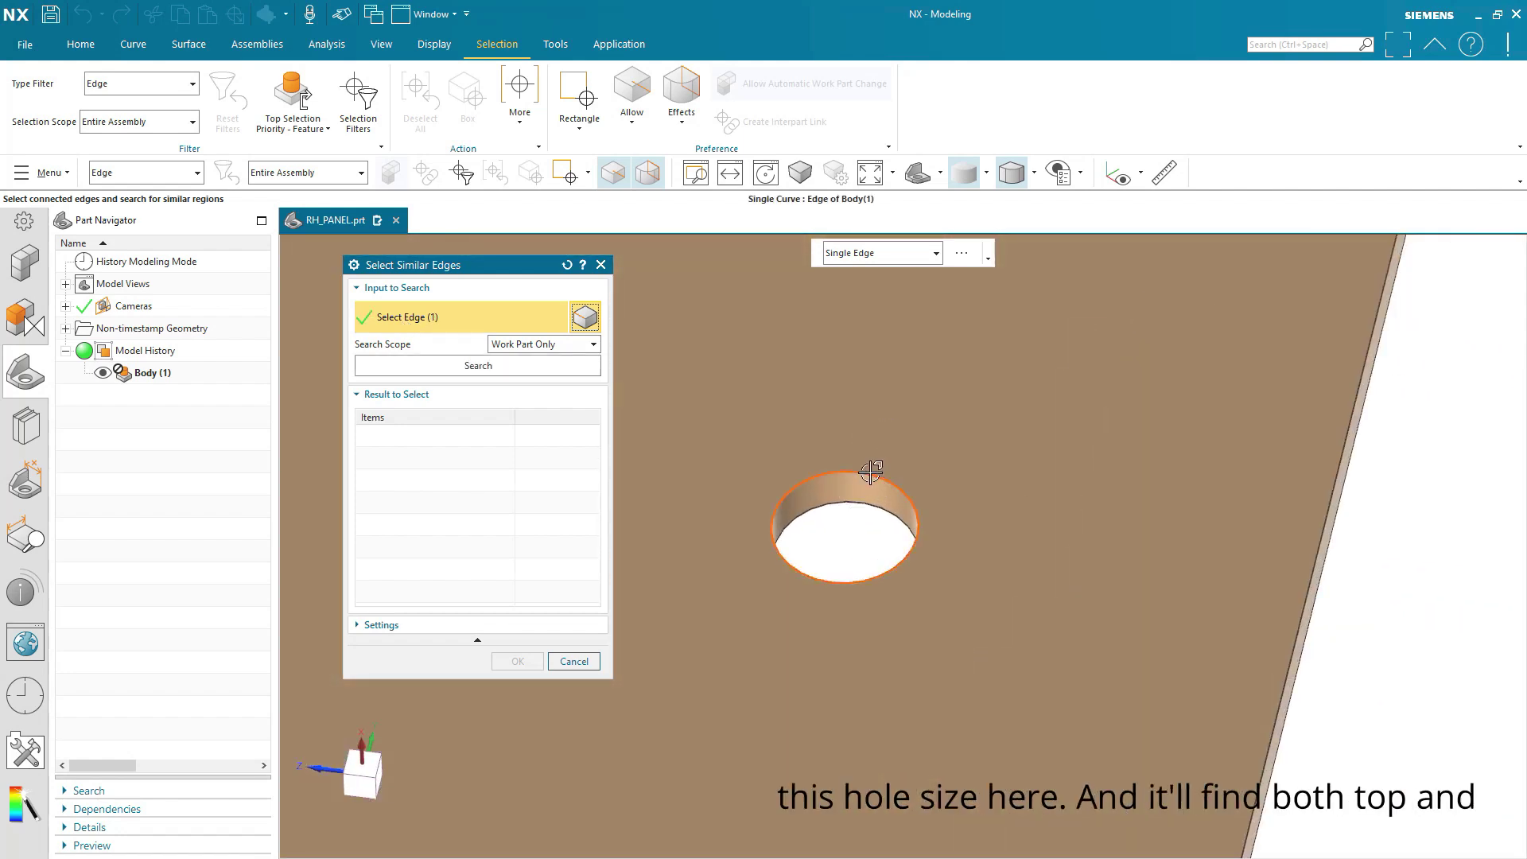
{"action": "left_click", "coordinate": [875, 474]}
{"action": "scroll", "coordinate": [978, 447], "scroll_direction": "down", "scroll_amount": 10}
{"action": "mouse_move", "coordinate": [980, 449]}
{"action": "middle_mouse_down"}
{"action": "mouse_move", "coordinate": [916, 413]}
{"action": "mouse_move", "coordinate": [1096, 544]}
{"action": "mouse_move", "coordinate": [994, 495]}
{"action": "mouse_move", "coordinate": [978, 453]}
{"action": "mouse_move", "coordinate": [939, 421]}
{"action": "middle_mouse_up"}
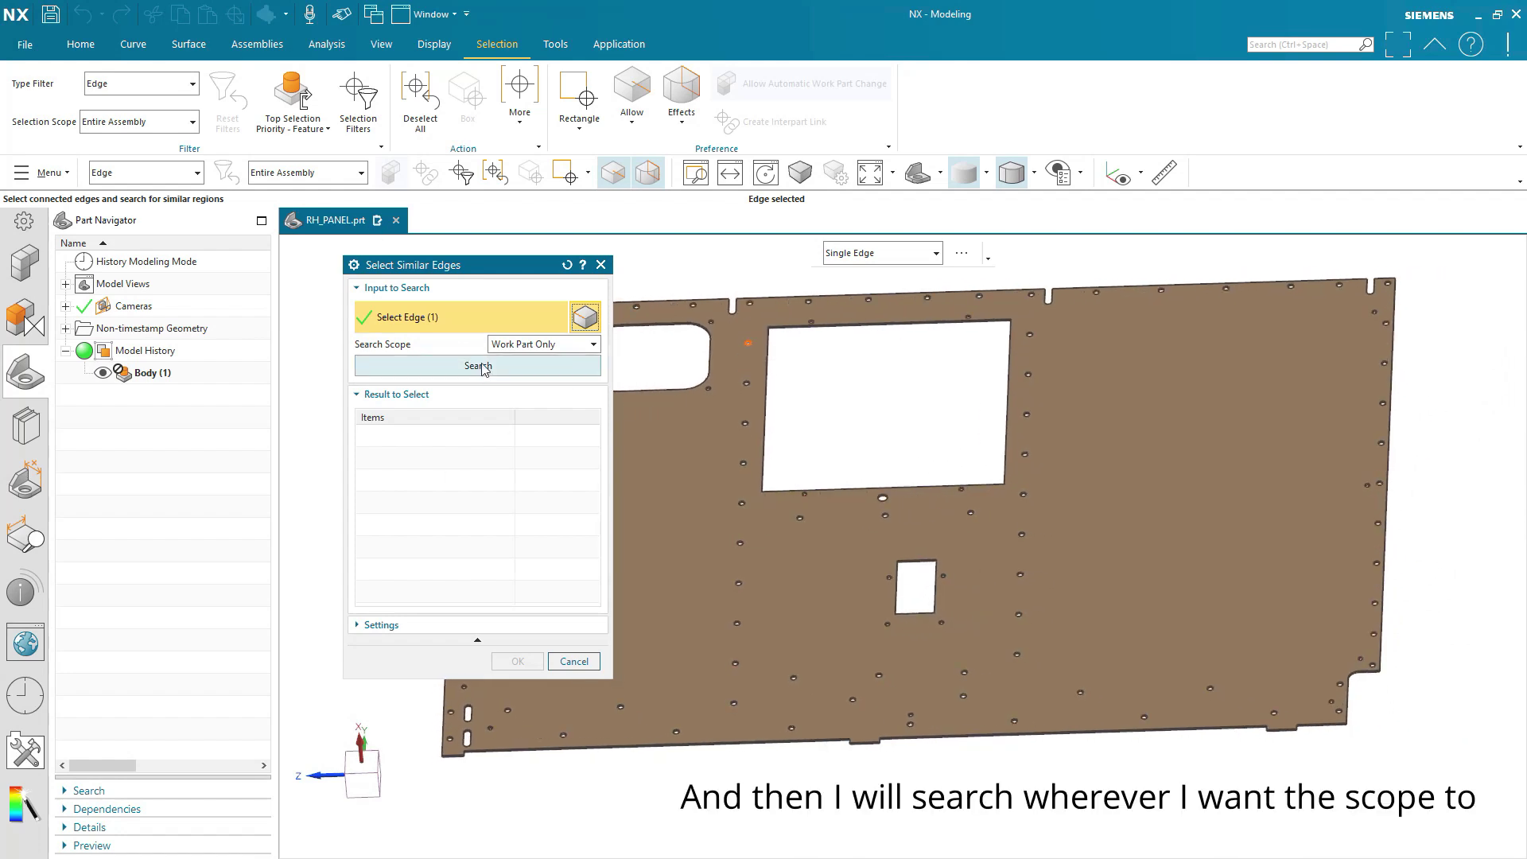
Set the search scope to Work Part Only and search for edges similar to the picked hole edge.
{"action": "left_click", "coordinate": [529, 345]}
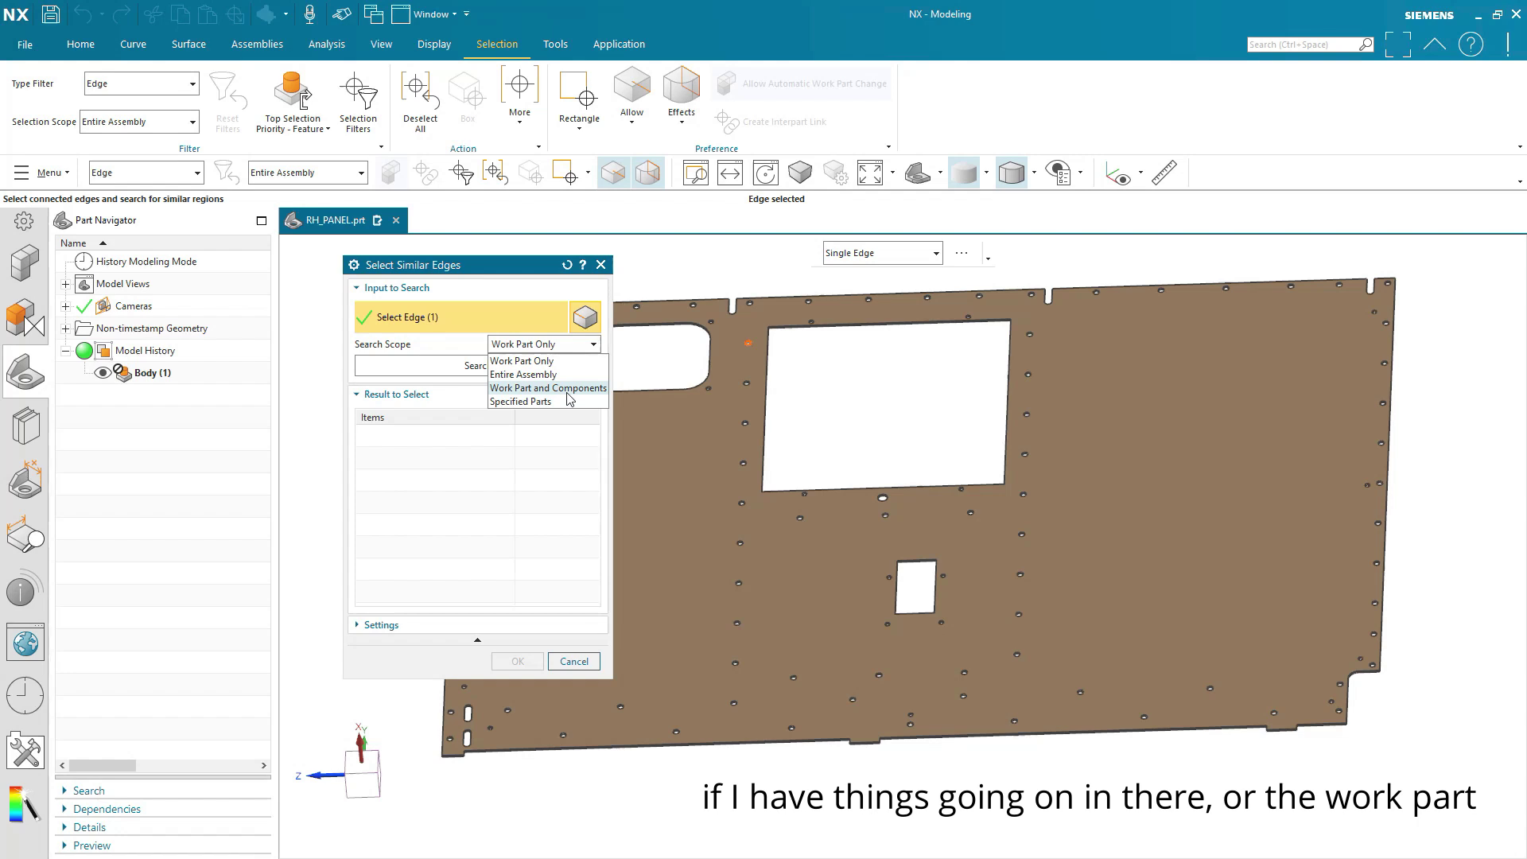
{"action": "left_click", "coordinate": [533, 362]}
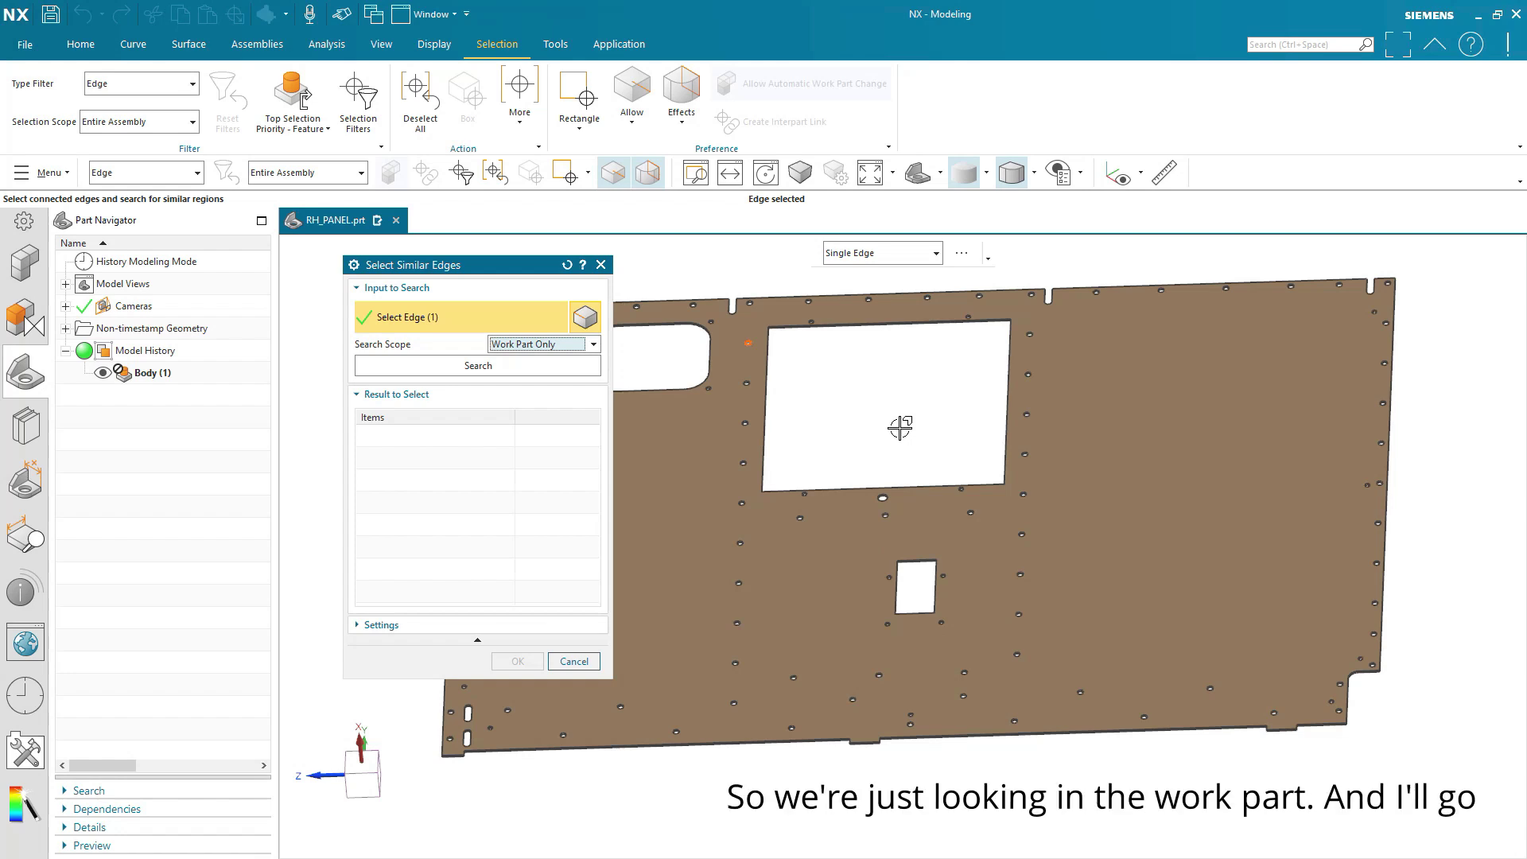
{"action": "left_click", "coordinate": [480, 365]}
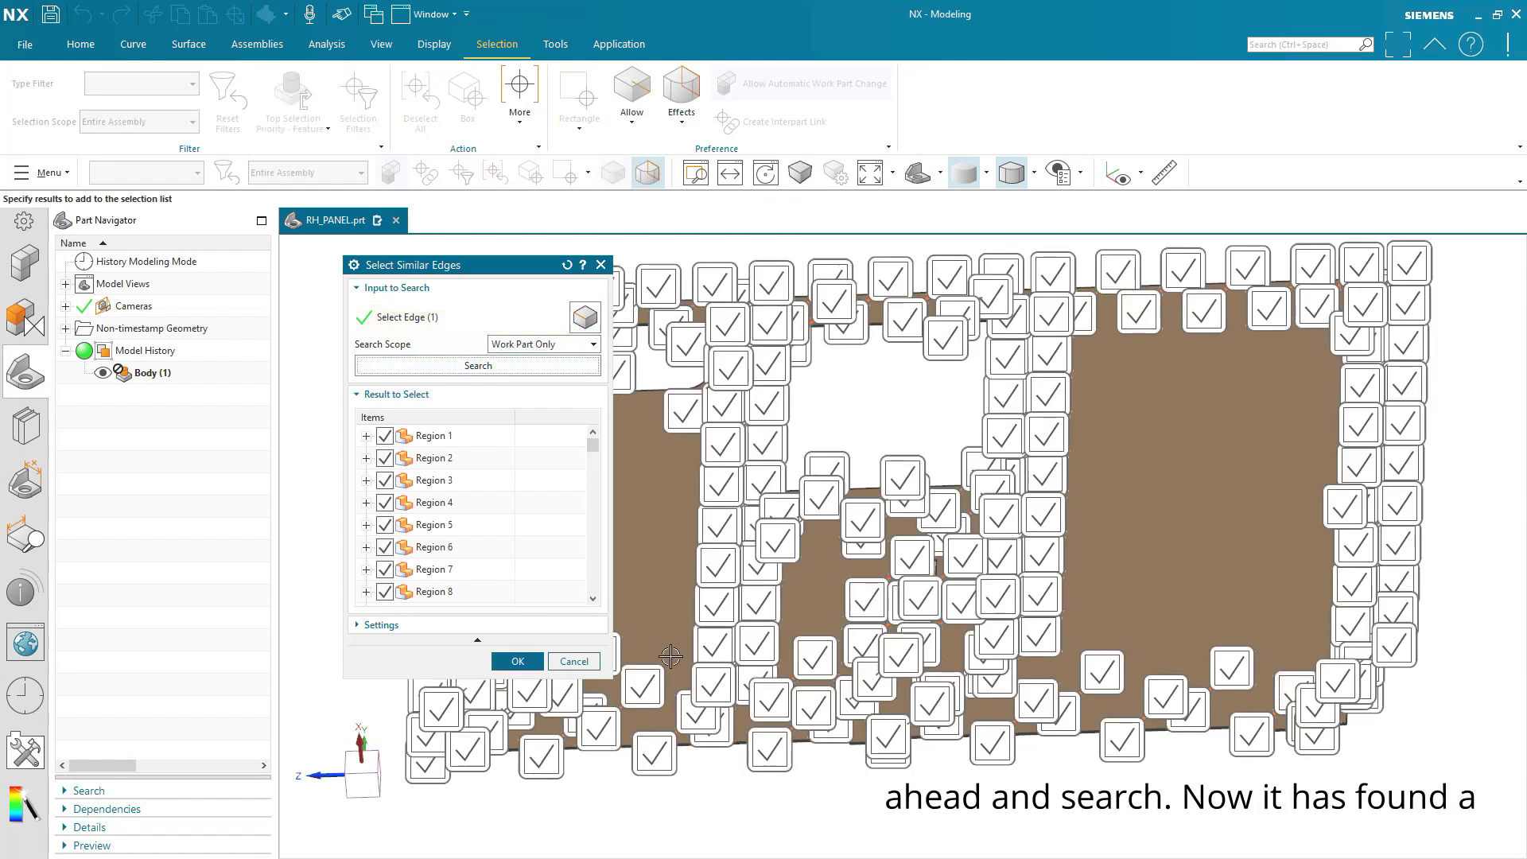
Examine the found regions in the results list and the tagged circular edges around the panel's holes.
{"action": "middle_click_drag", "start_coordinate": [745, 764], "coordinate": [885, 674]}
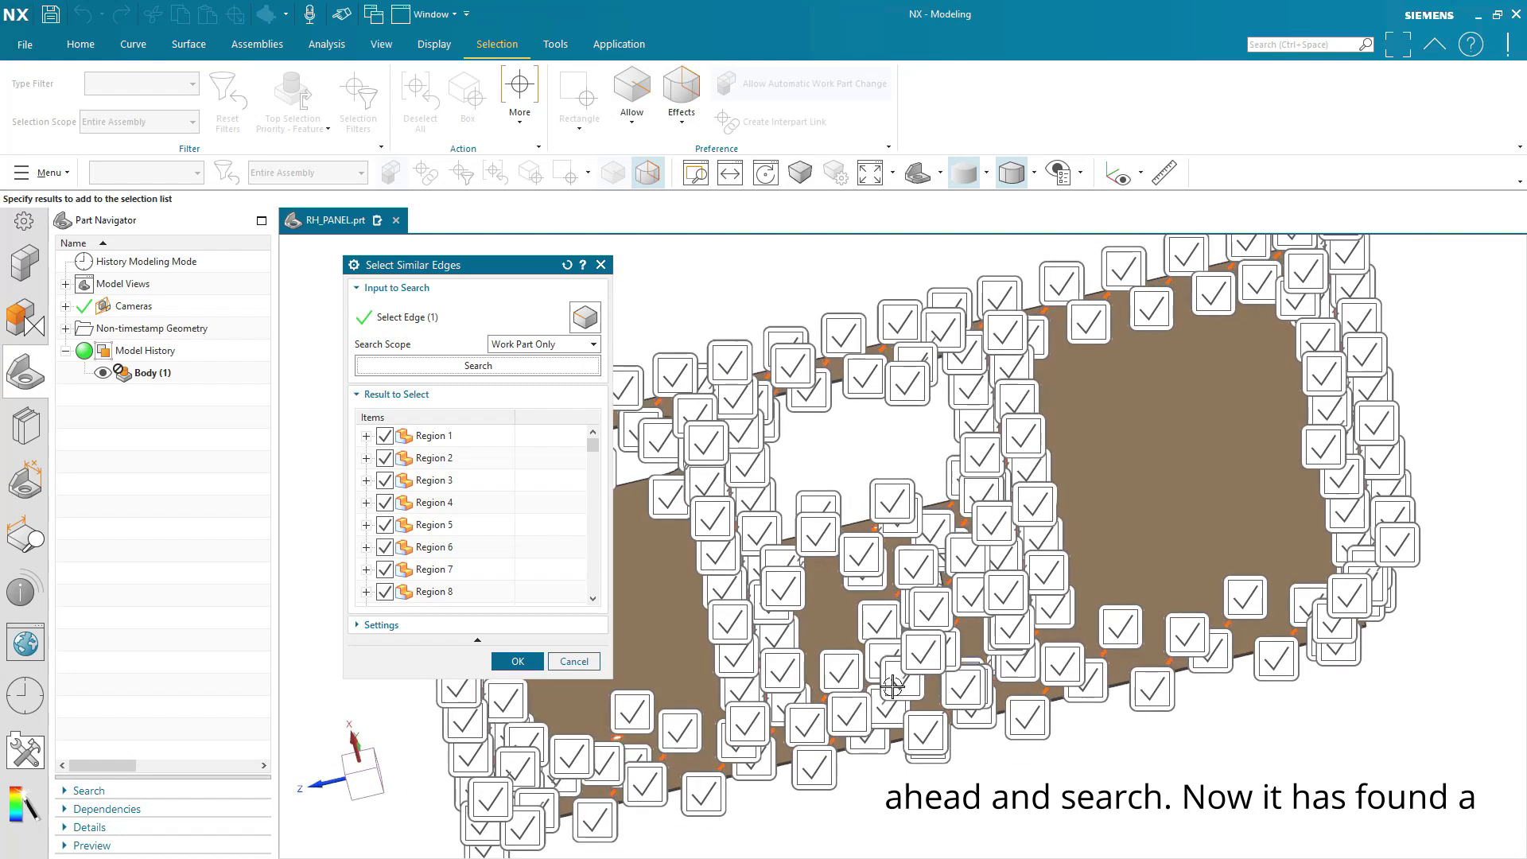
{"action": "key", "text": "F8"}
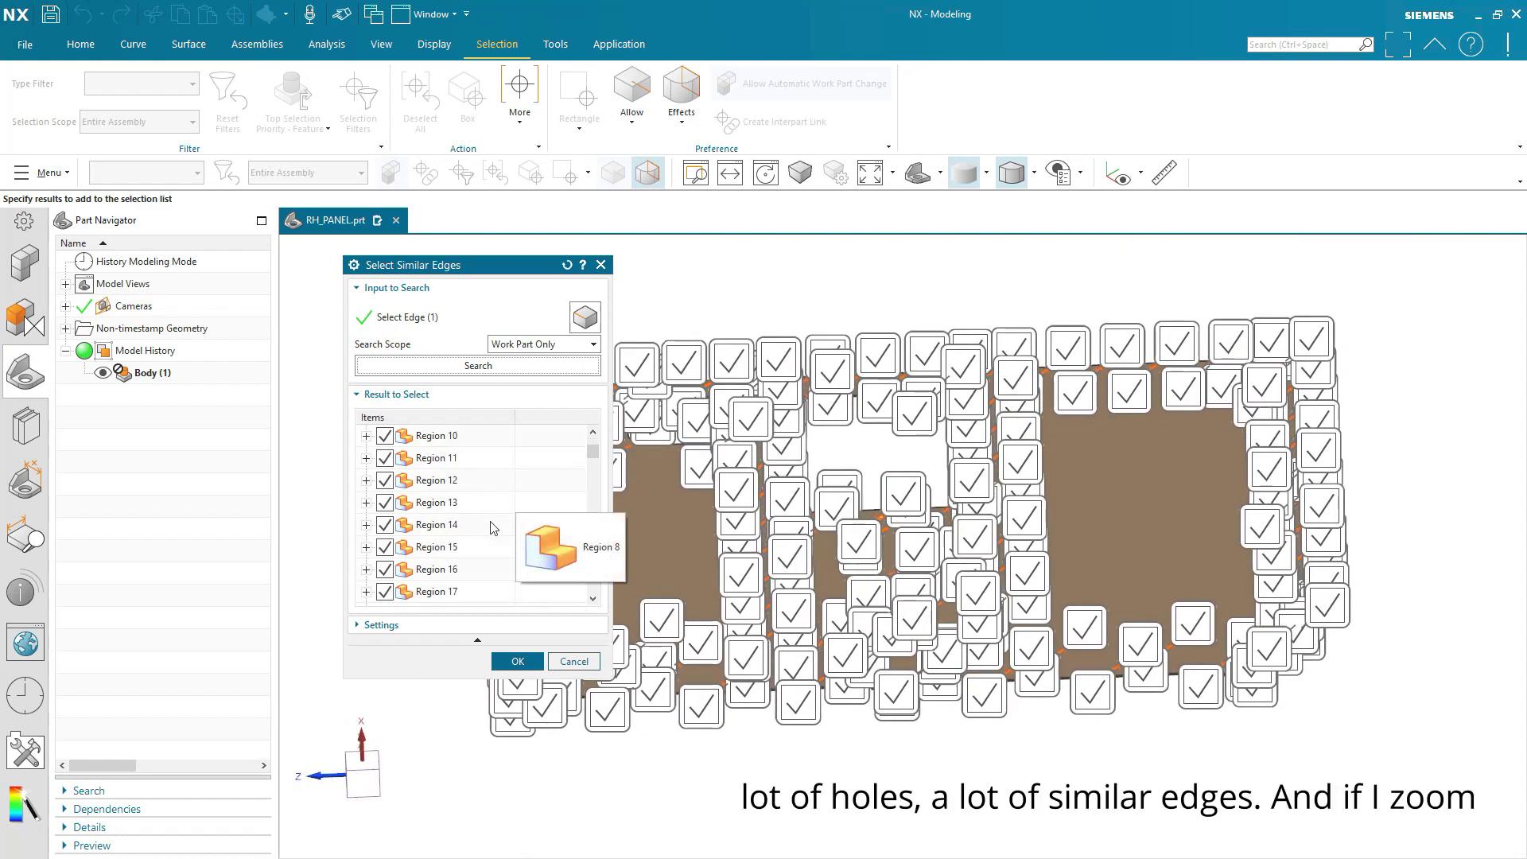
{"action": "scroll", "coordinate": [485, 549], "scroll_direction": "down", "scroll_amount": 15}
{"action": "scroll", "coordinate": [490, 527], "scroll_direction": "up", "scroll_amount": 15}
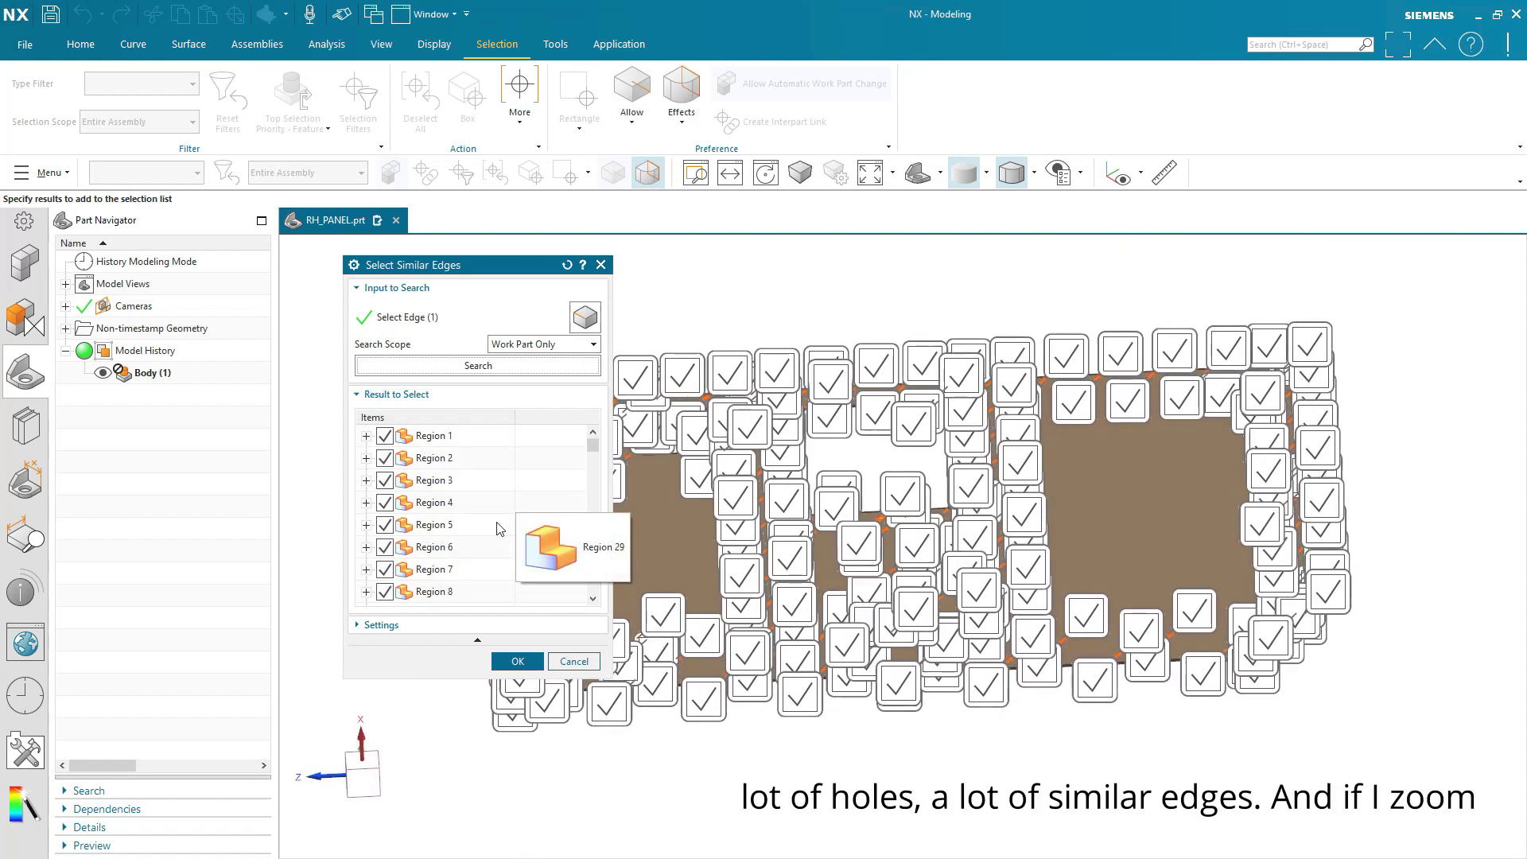
{"action": "scroll", "coordinate": [1029, 520], "scroll_direction": "up", "scroll_amount": 6}
{"action": "scroll", "coordinate": [1029, 521], "scroll_direction": "up", "scroll_amount": 8}
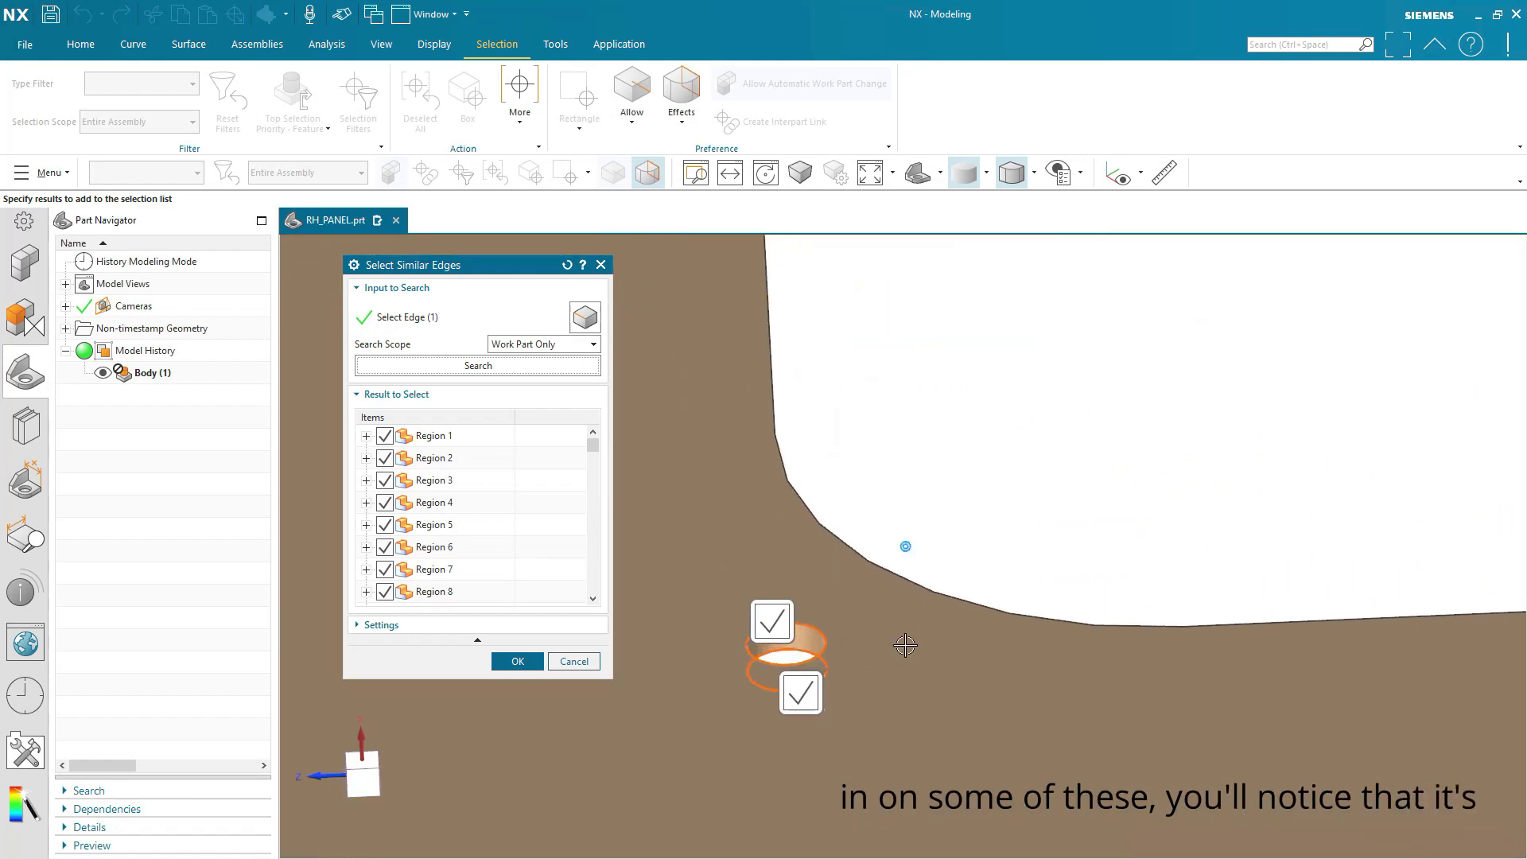
{"action": "scroll", "coordinate": [903, 644], "scroll_direction": "down", "scroll_amount": 5}
{"action": "middle_click_drag", "start_coordinate": [948, 637], "coordinate": [953, 616]}
{"action": "scroll", "coordinate": [1016, 423], "scroll_direction": "up", "scroll_amount": 3}
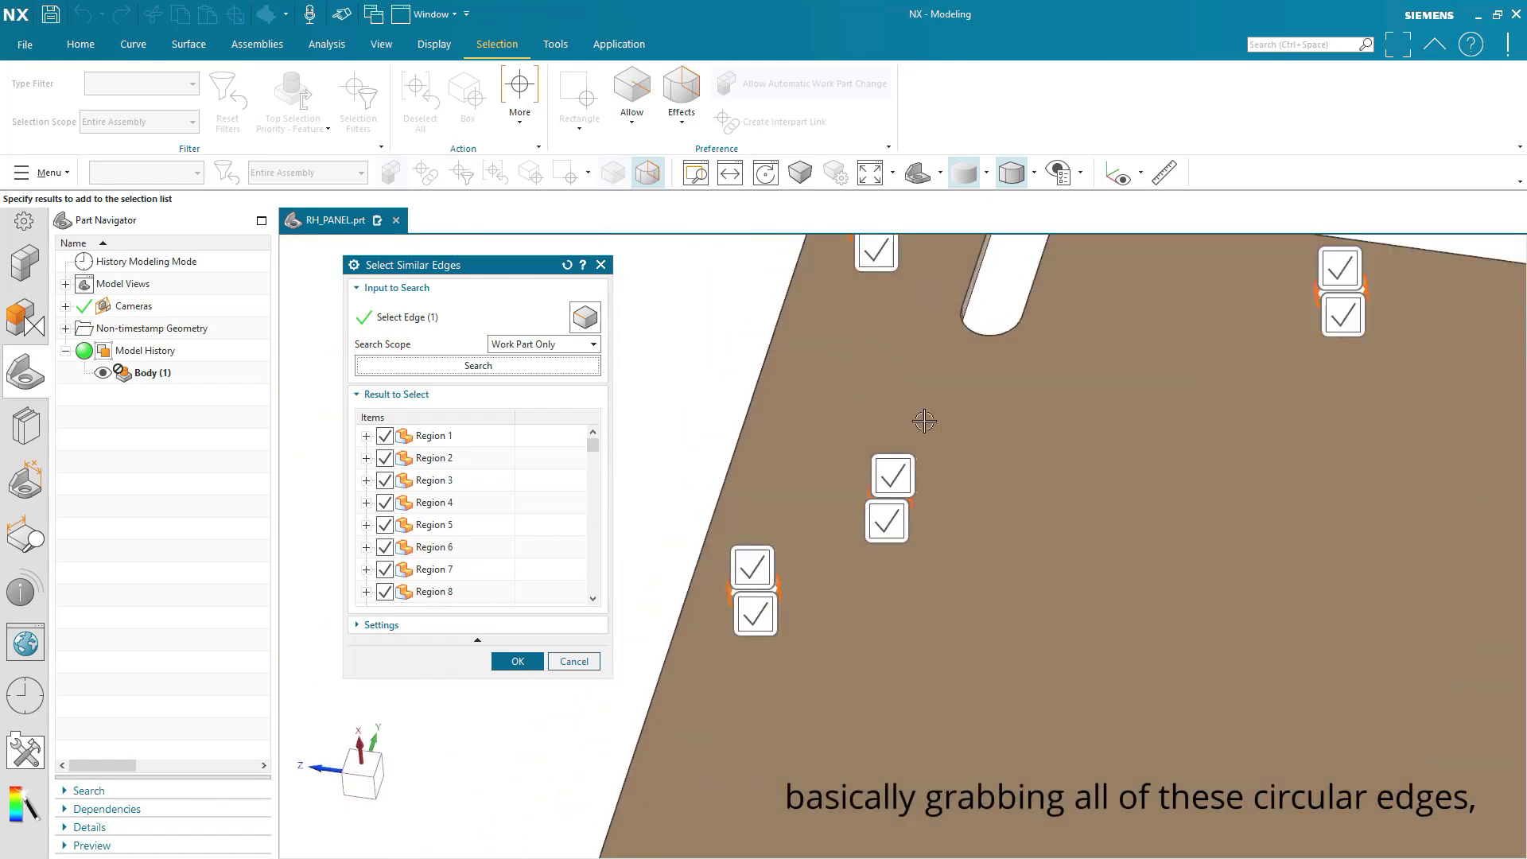
{"action": "scroll", "coordinate": [1114, 372], "scroll_direction": "up", "scroll_amount": 3}
{"action": "scroll", "coordinate": [1238, 478], "scroll_direction": "up", "scroll_amount": 3}
{"action": "scroll", "coordinate": [1238, 478], "scroll_direction": "up", "scroll_amount": 1}
{"action": "middle_click_drag", "start_coordinate": [1197, 423], "coordinate": [932, 433], "text": "shift"}
{"action": "scroll", "coordinate": [935, 430], "scroll_direction": "down", "scroll_amount": 2}
{"action": "scroll", "coordinate": [933, 432], "scroll_direction": "down", "scroll_amount": 8}
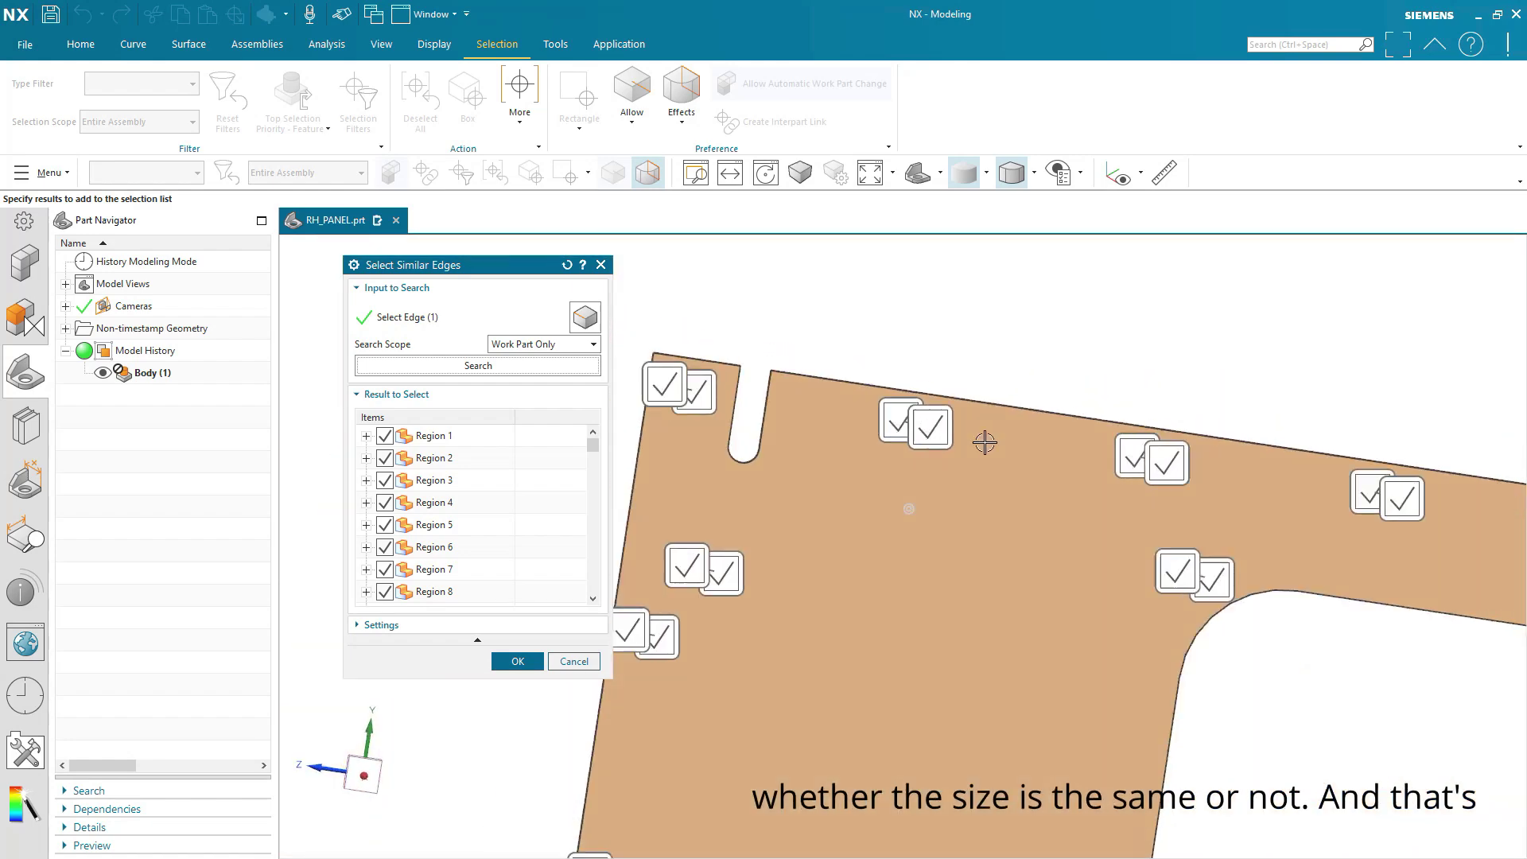
{"action": "scroll", "coordinate": [1025, 459], "scroll_direction": "down", "scroll_amount": 4}
{"action": "middle_click_drag", "start_coordinate": [746, 511], "coordinate": [1161, 517]}
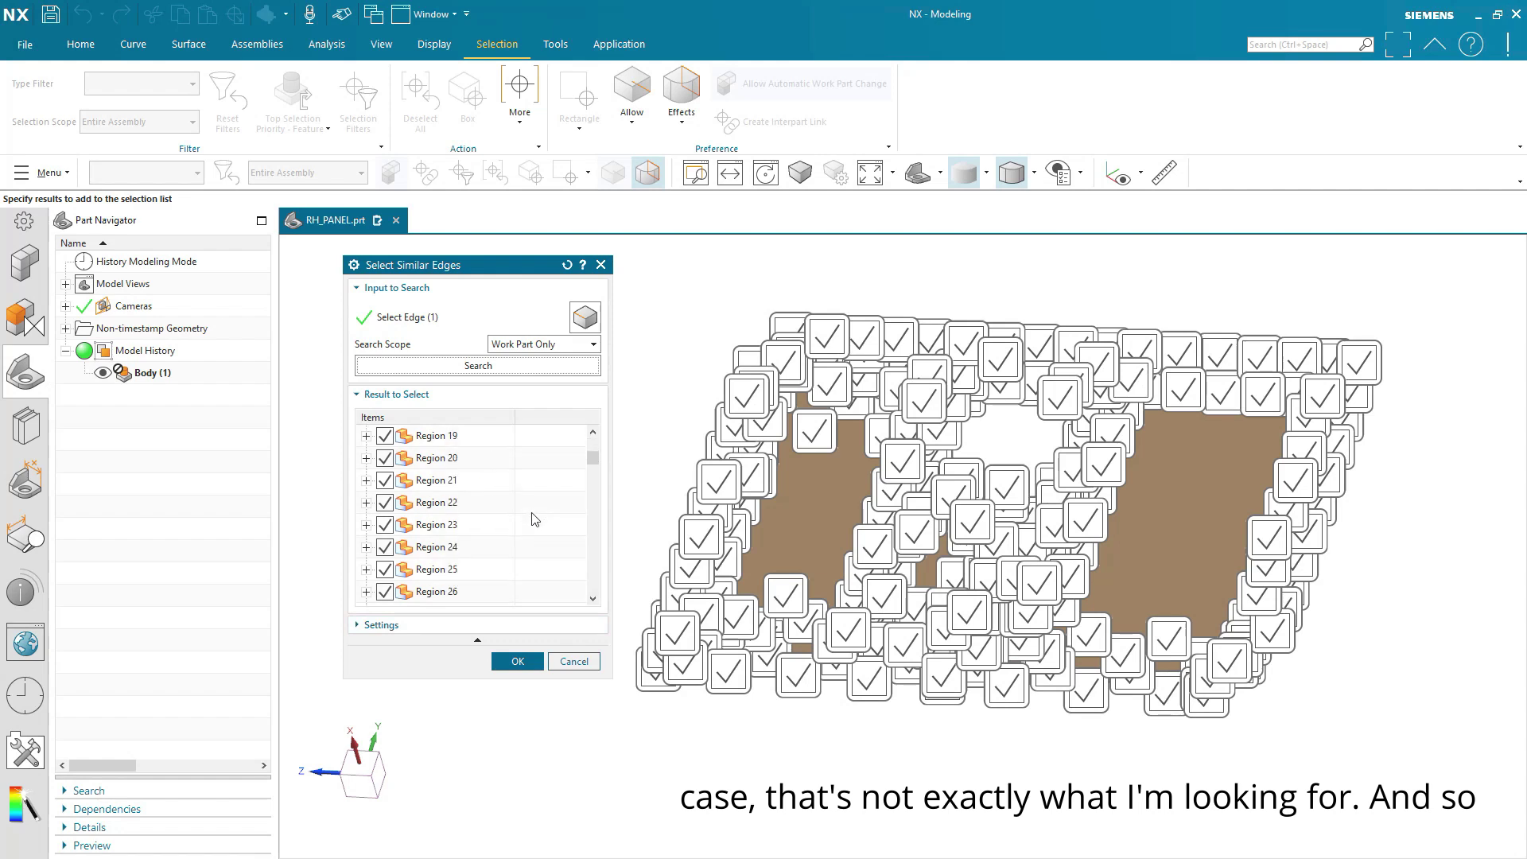
Expand the search settings and hide the visual tags on the results.
{"action": "left_click", "coordinate": [381, 625]}
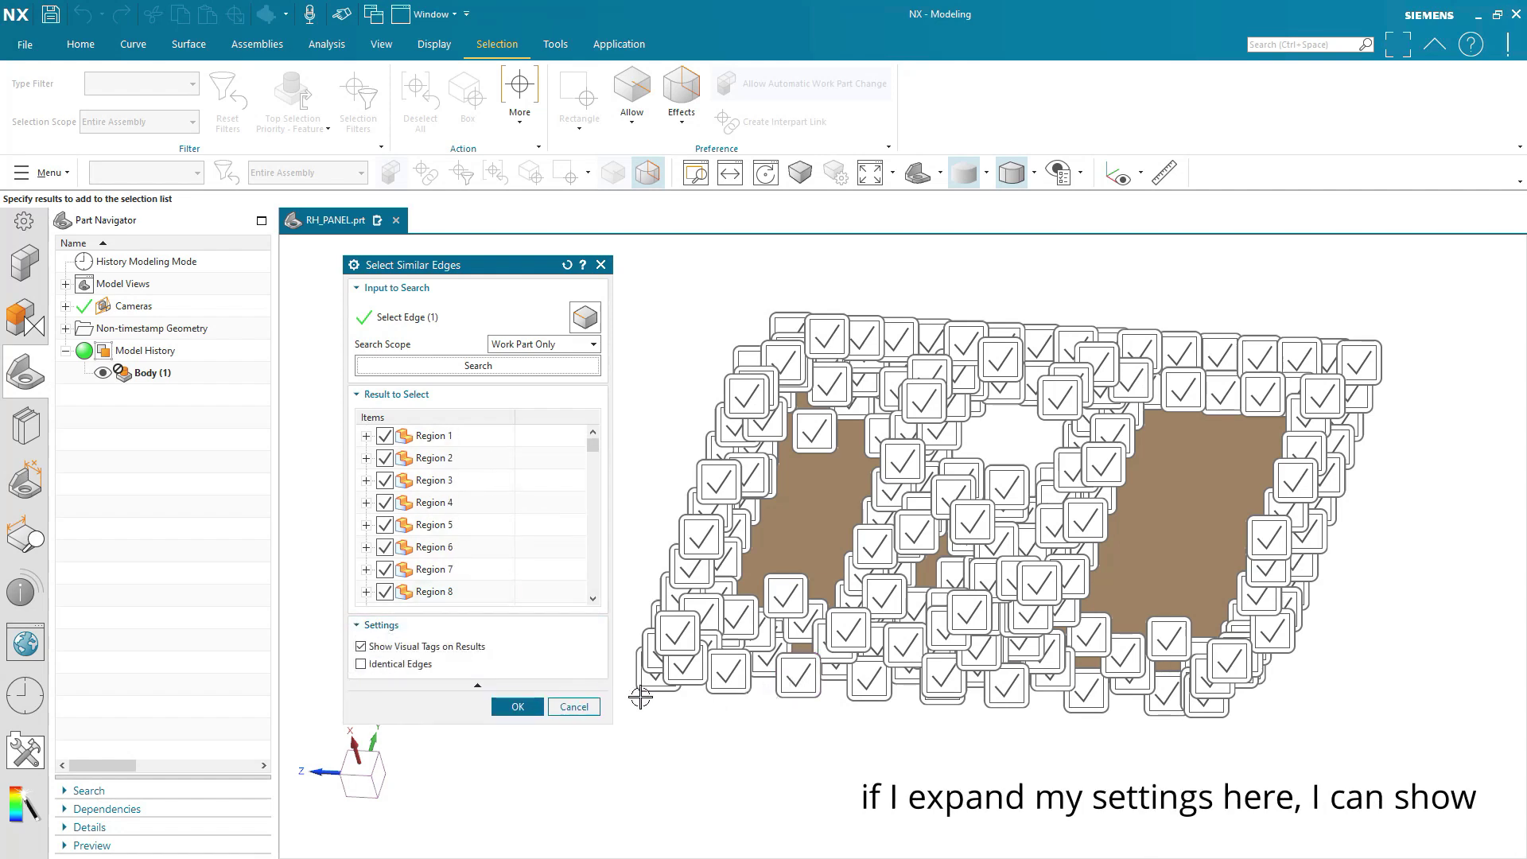
{"action": "left_click", "coordinate": [396, 648]}
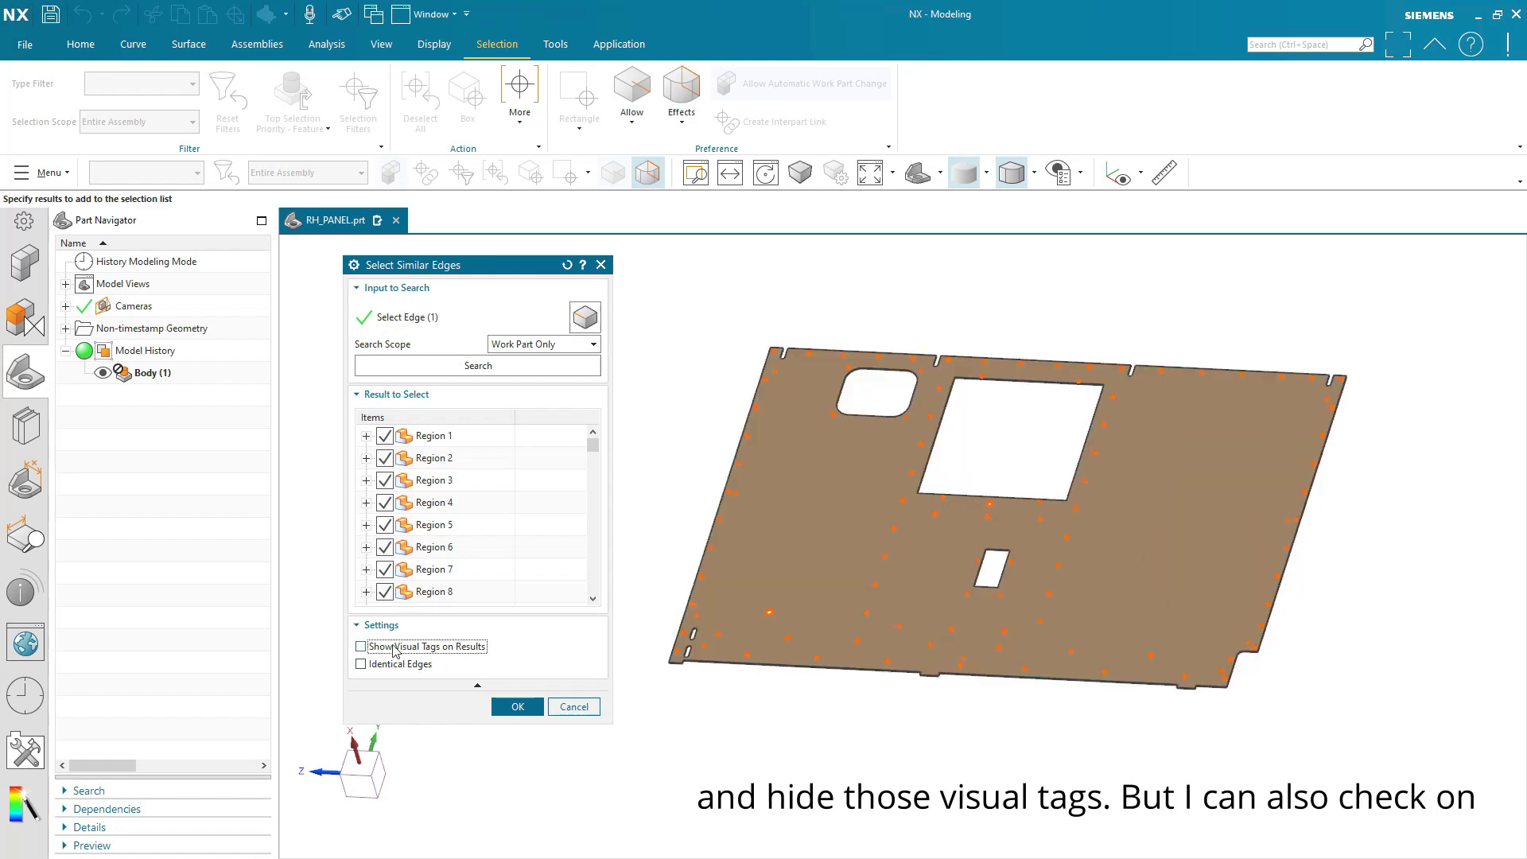
{"action": "left_click", "coordinate": [396, 648]}
{"action": "left_click", "coordinate": [396, 648]}
{"action": "left_click", "coordinate": [391, 671]}
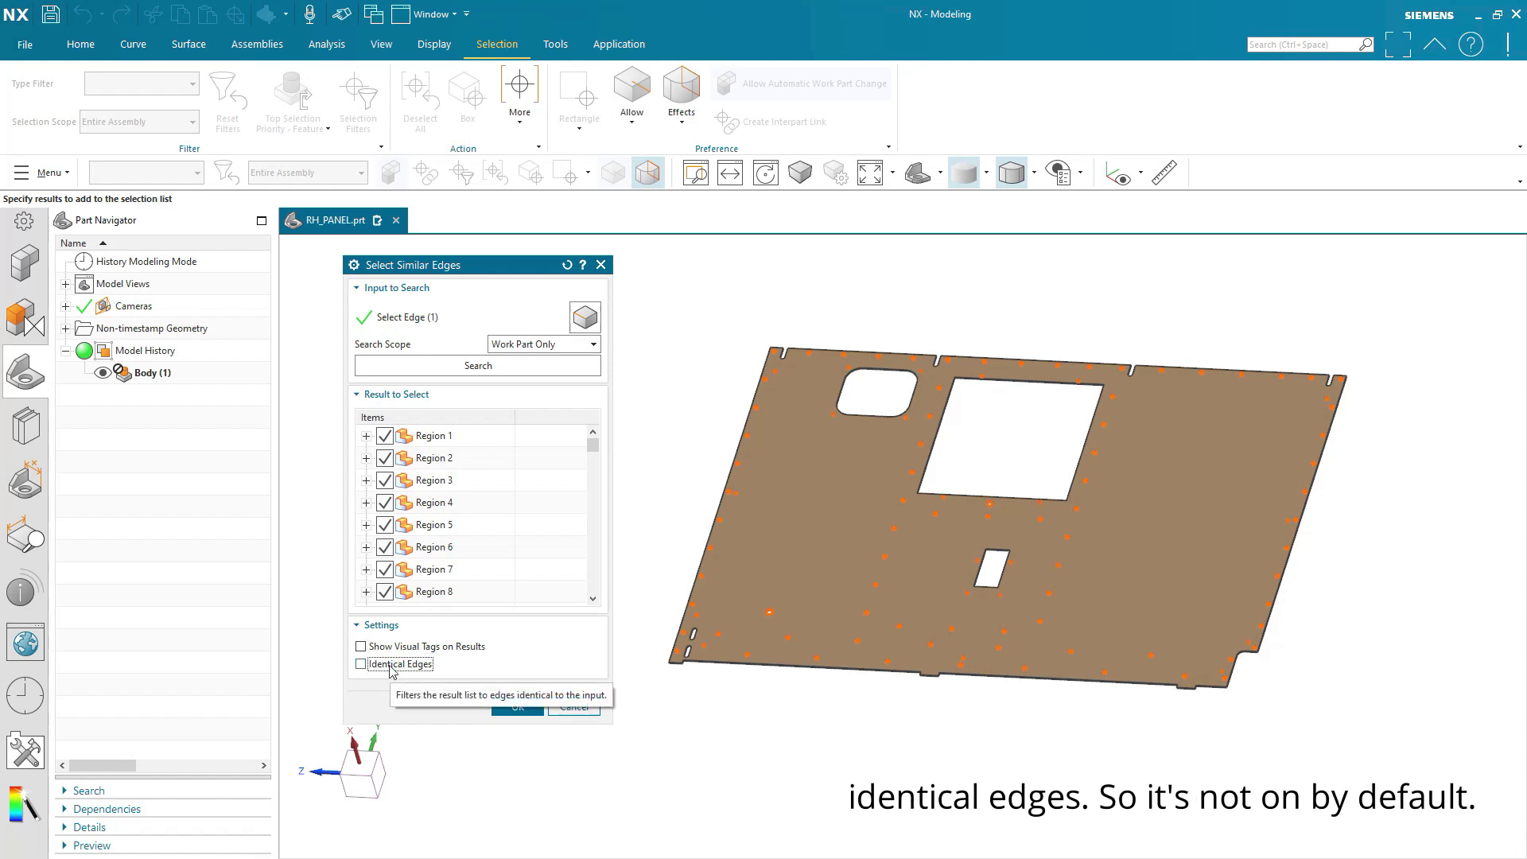
Limit the similar-edge results to identical edges and accept them as the selection.
{"action": "left_click", "coordinate": [392, 665]}
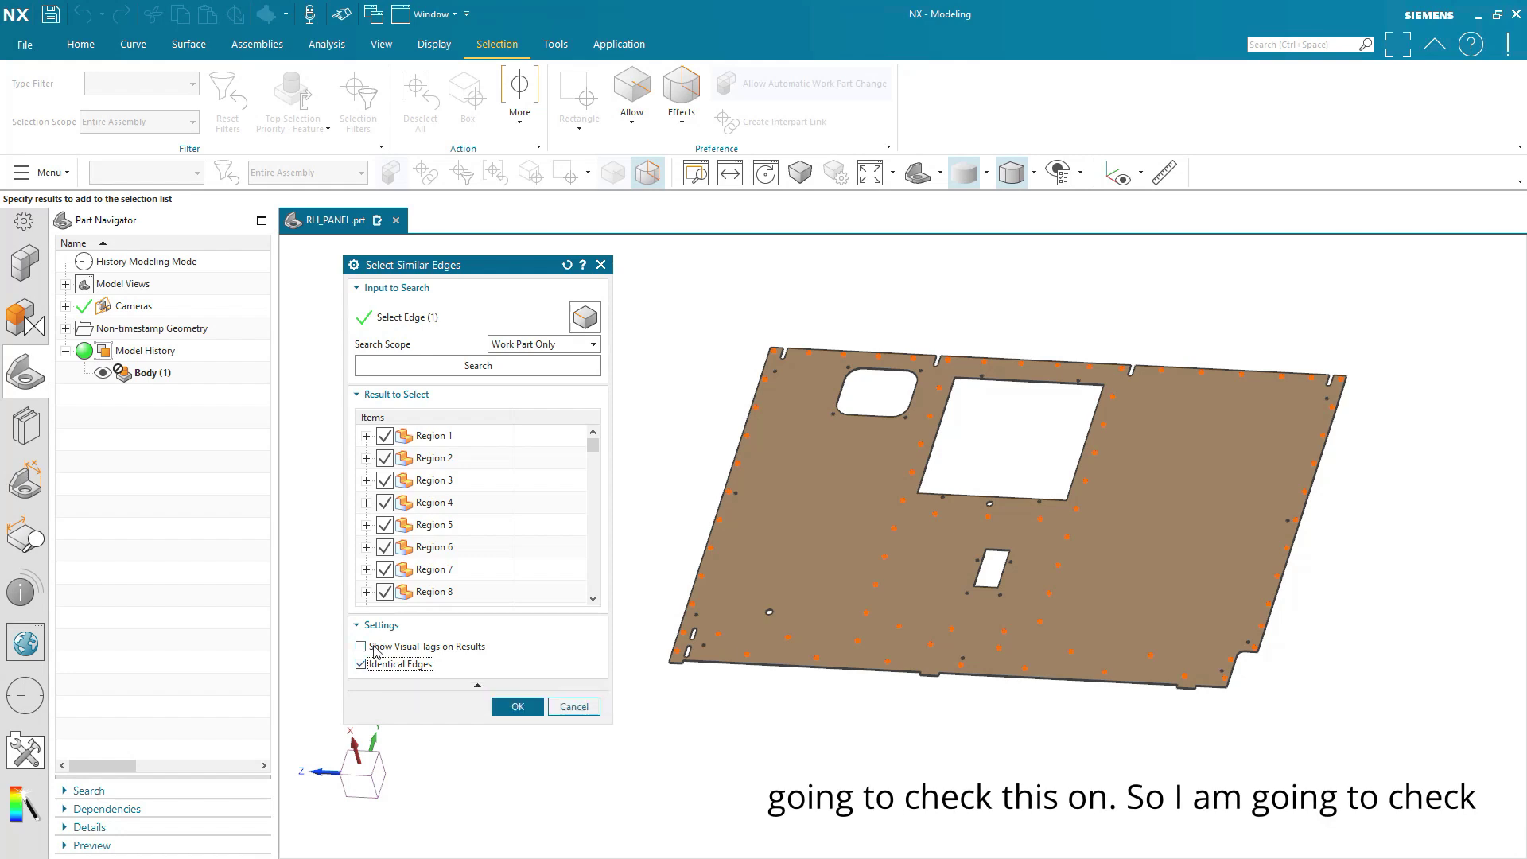
{"action": "middle_click_drag", "start_coordinate": [893, 578], "coordinate": [941, 519]}
{"action": "scroll", "coordinate": [940, 519], "scroll_direction": "up", "scroll_amount": 2}
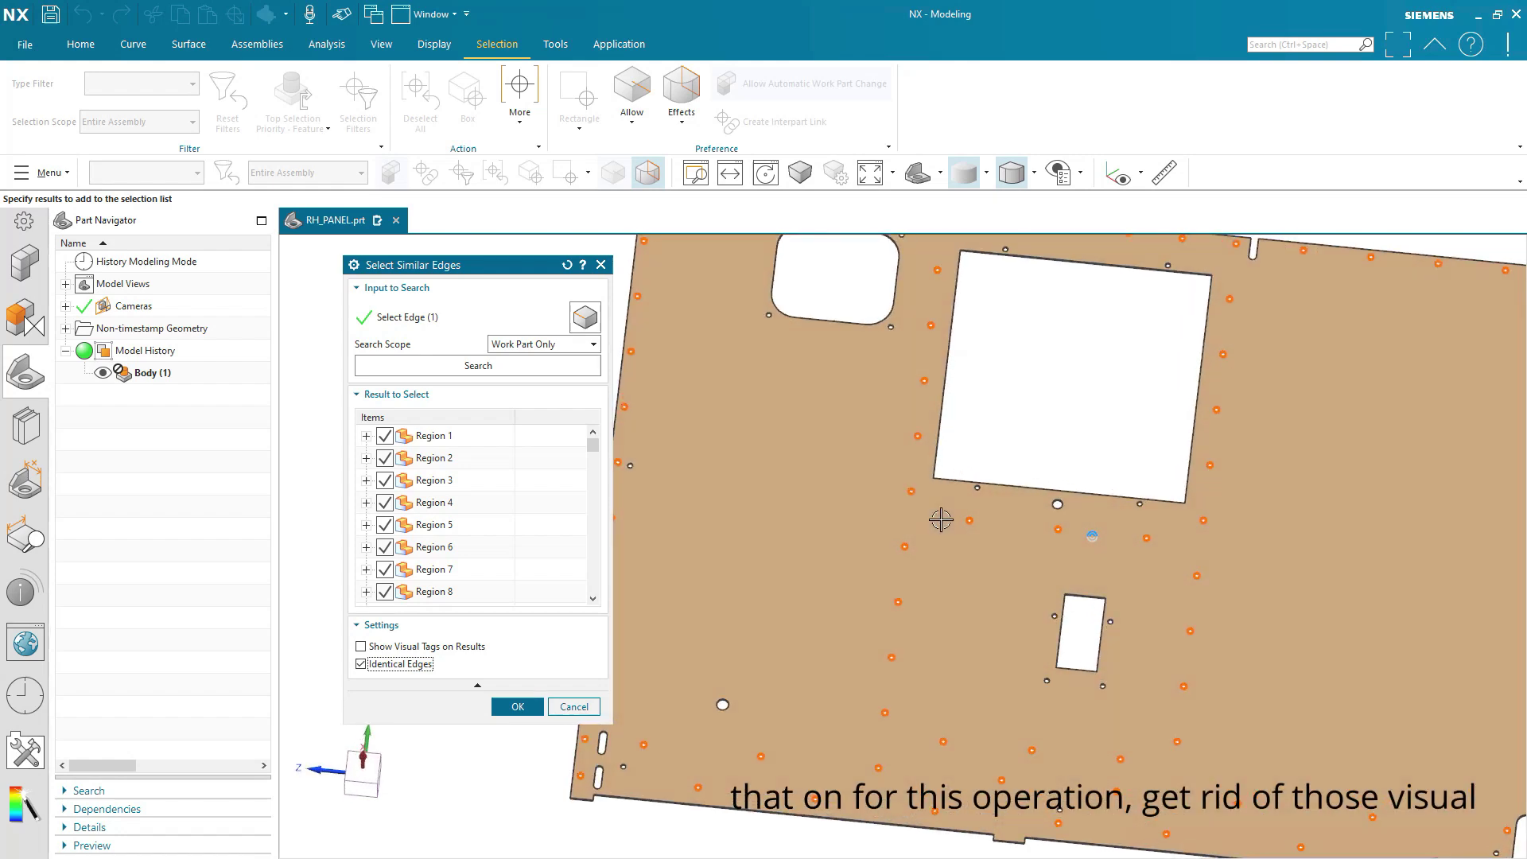
{"action": "scroll", "coordinate": [940, 521], "scroll_direction": "down", "scroll_amount": 2}
{"action": "scroll", "coordinate": [756, 501], "scroll_direction": "down", "scroll_amount": 1}
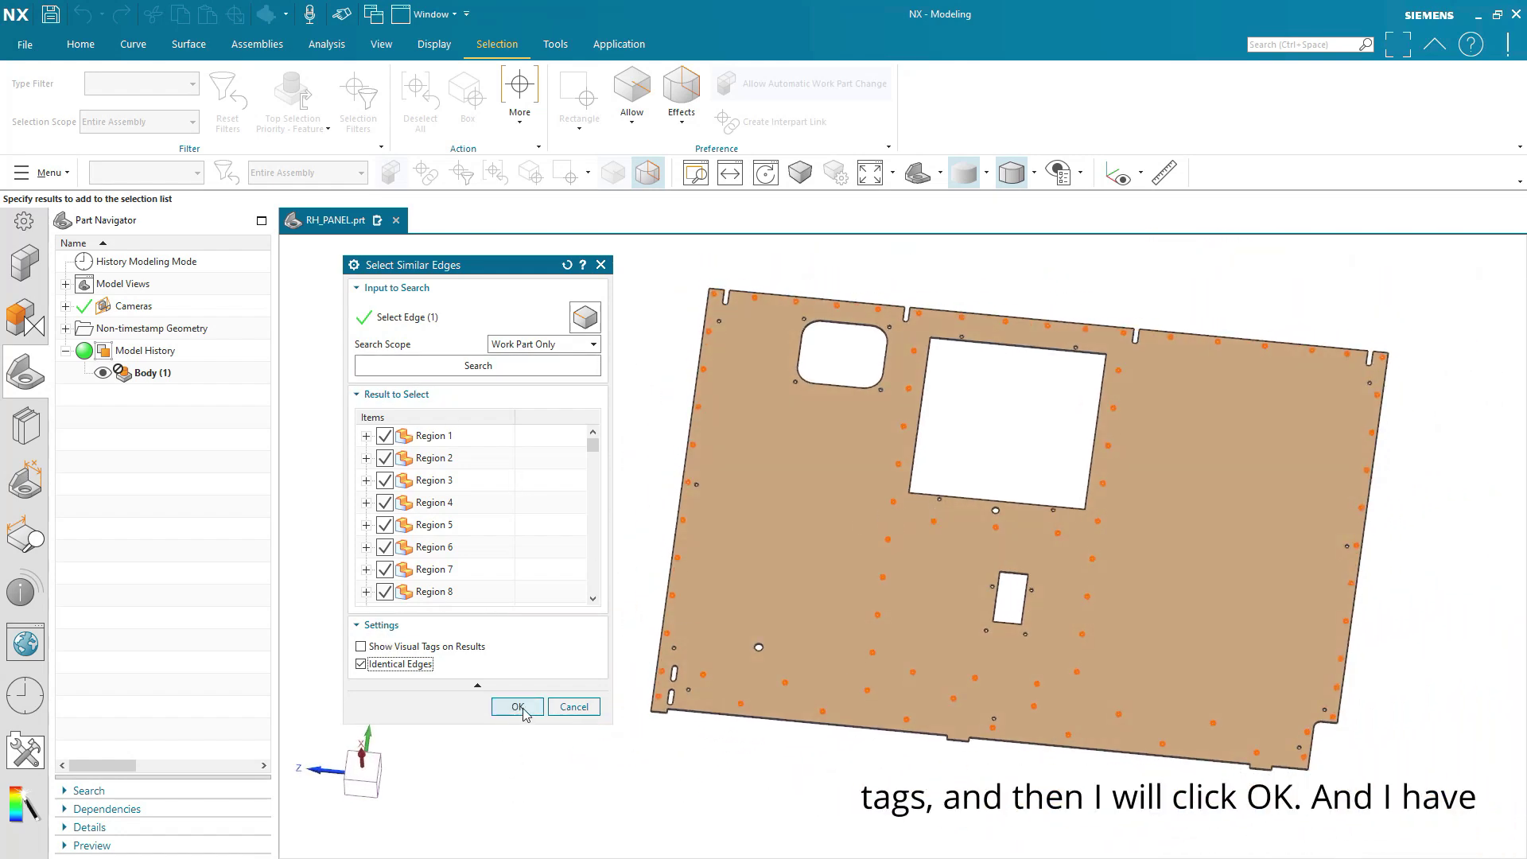
{"action": "left_click", "coordinate": [517, 707]}
{"action": "key", "text": "F8"}
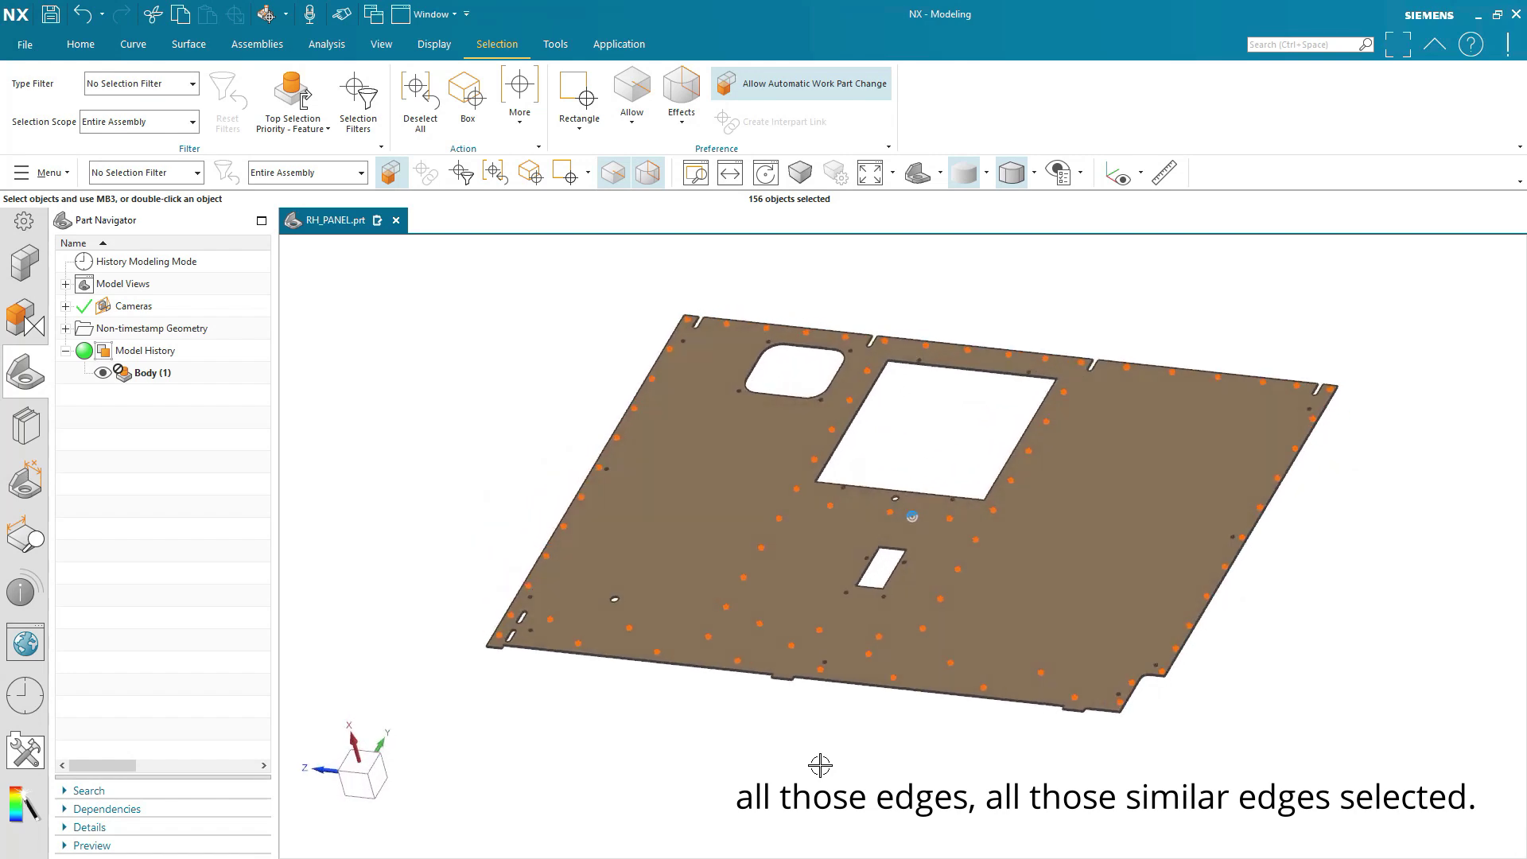
Chamfer all the selected hole edges with a symmetric cross section and a distance of .03 in.
{"action": "left_click", "coordinate": [91, 45]}
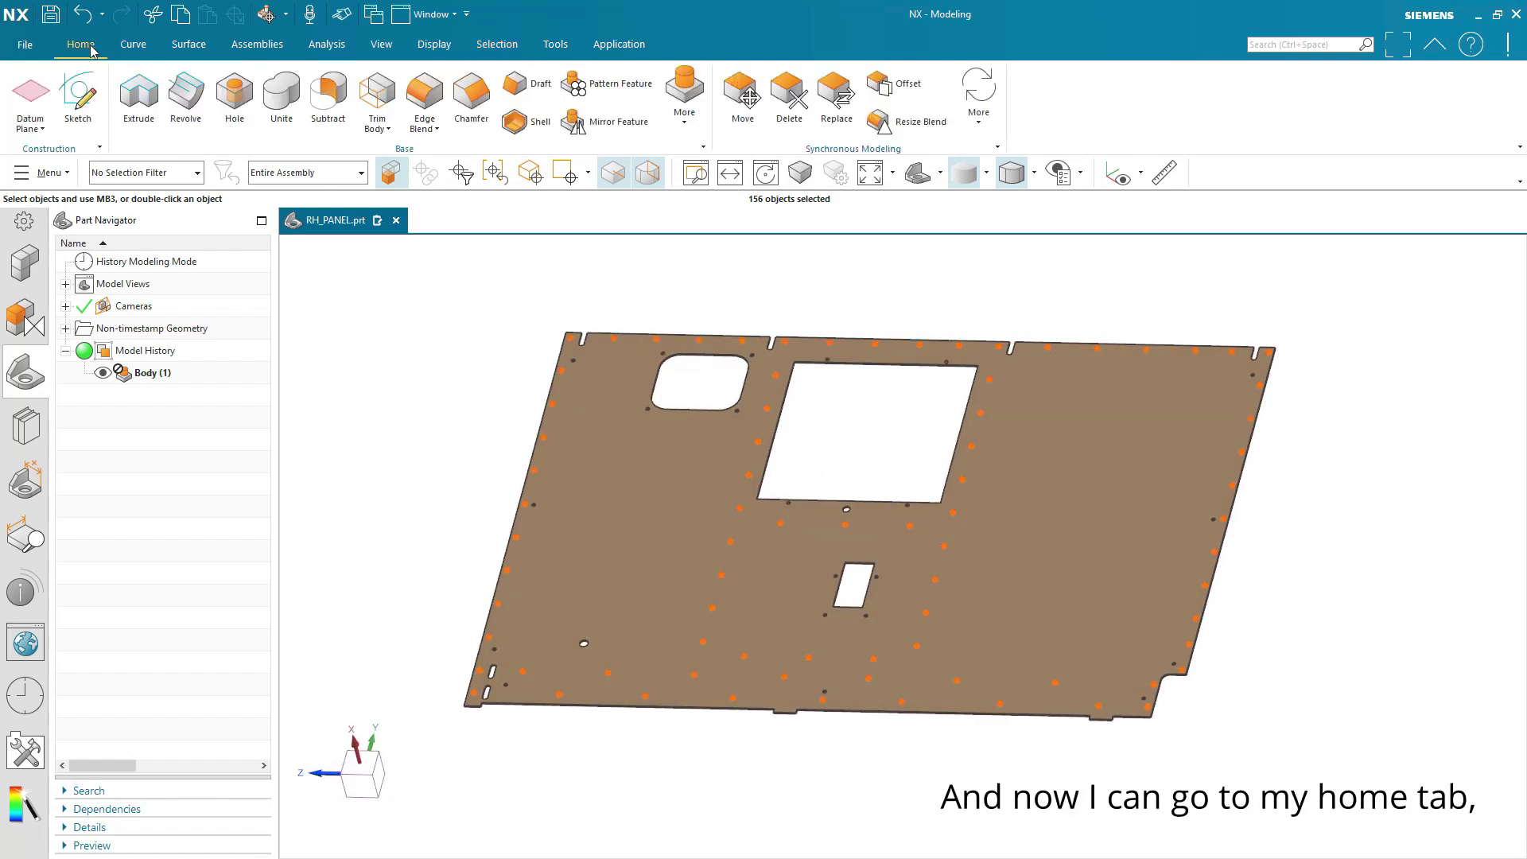
{"action": "left_click", "coordinate": [471, 94]}
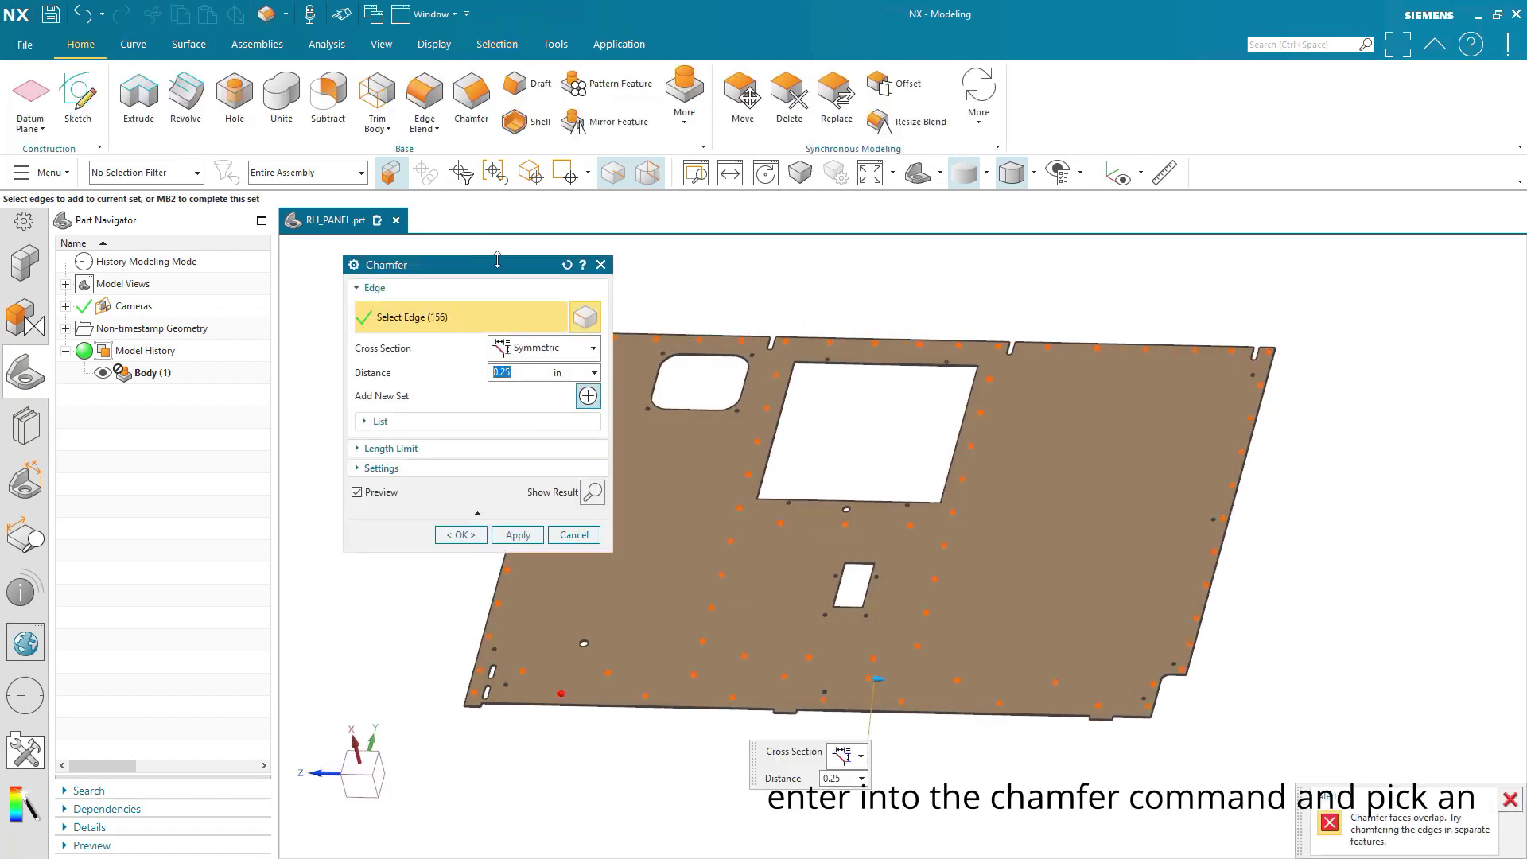
{"action": "middle_click_drag", "start_coordinate": [964, 377], "coordinate": [990, 386], "text": "shift"}
{"action": "scroll", "coordinate": [808, 403], "scroll_direction": "up", "scroll_amount": 10}
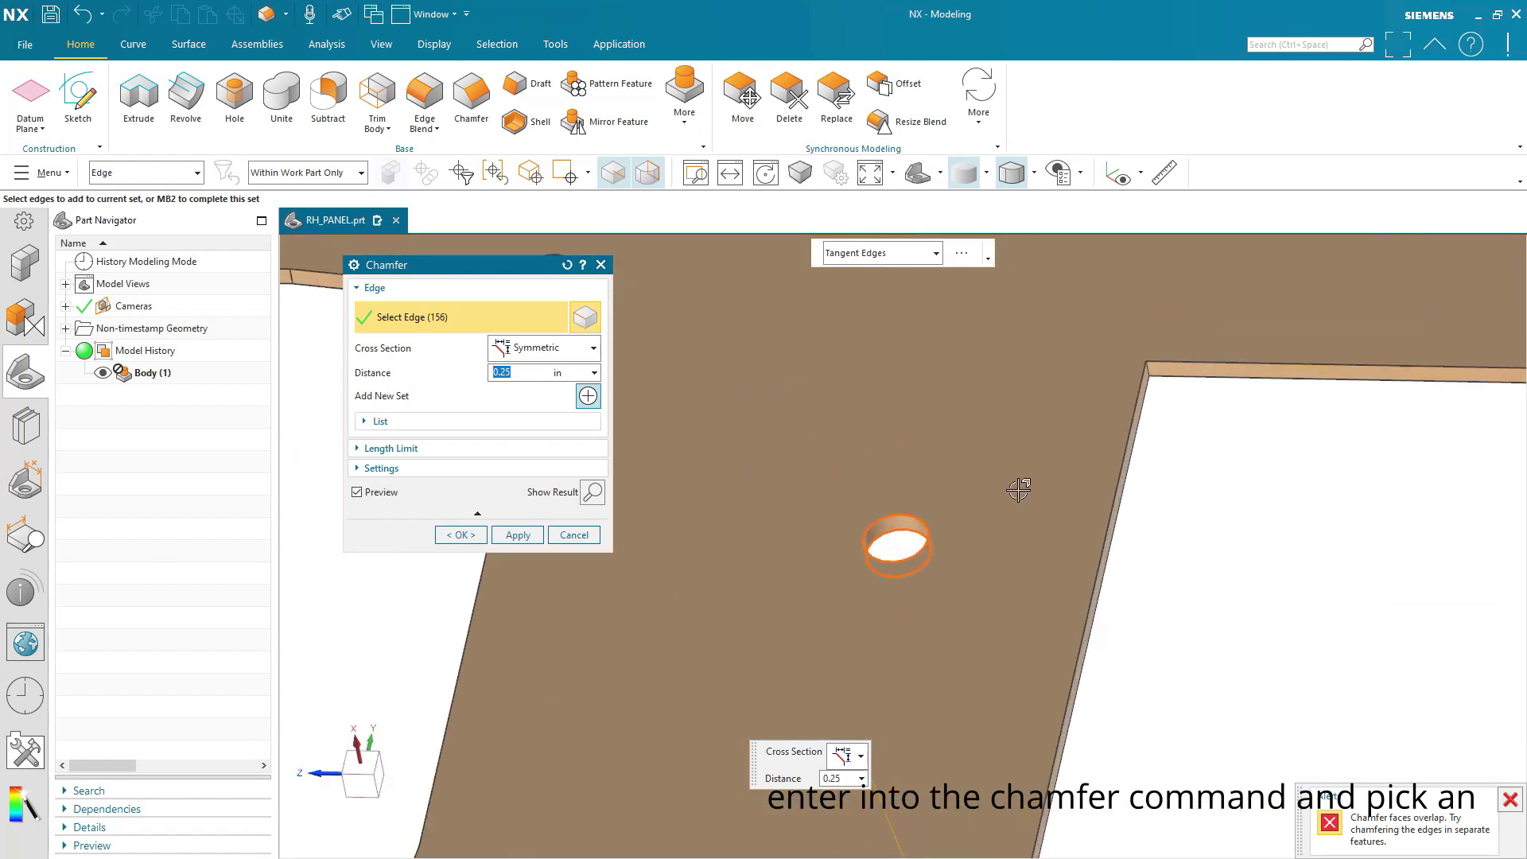
{"action": "scroll", "coordinate": [987, 504], "scroll_direction": "down", "scroll_amount": 3}
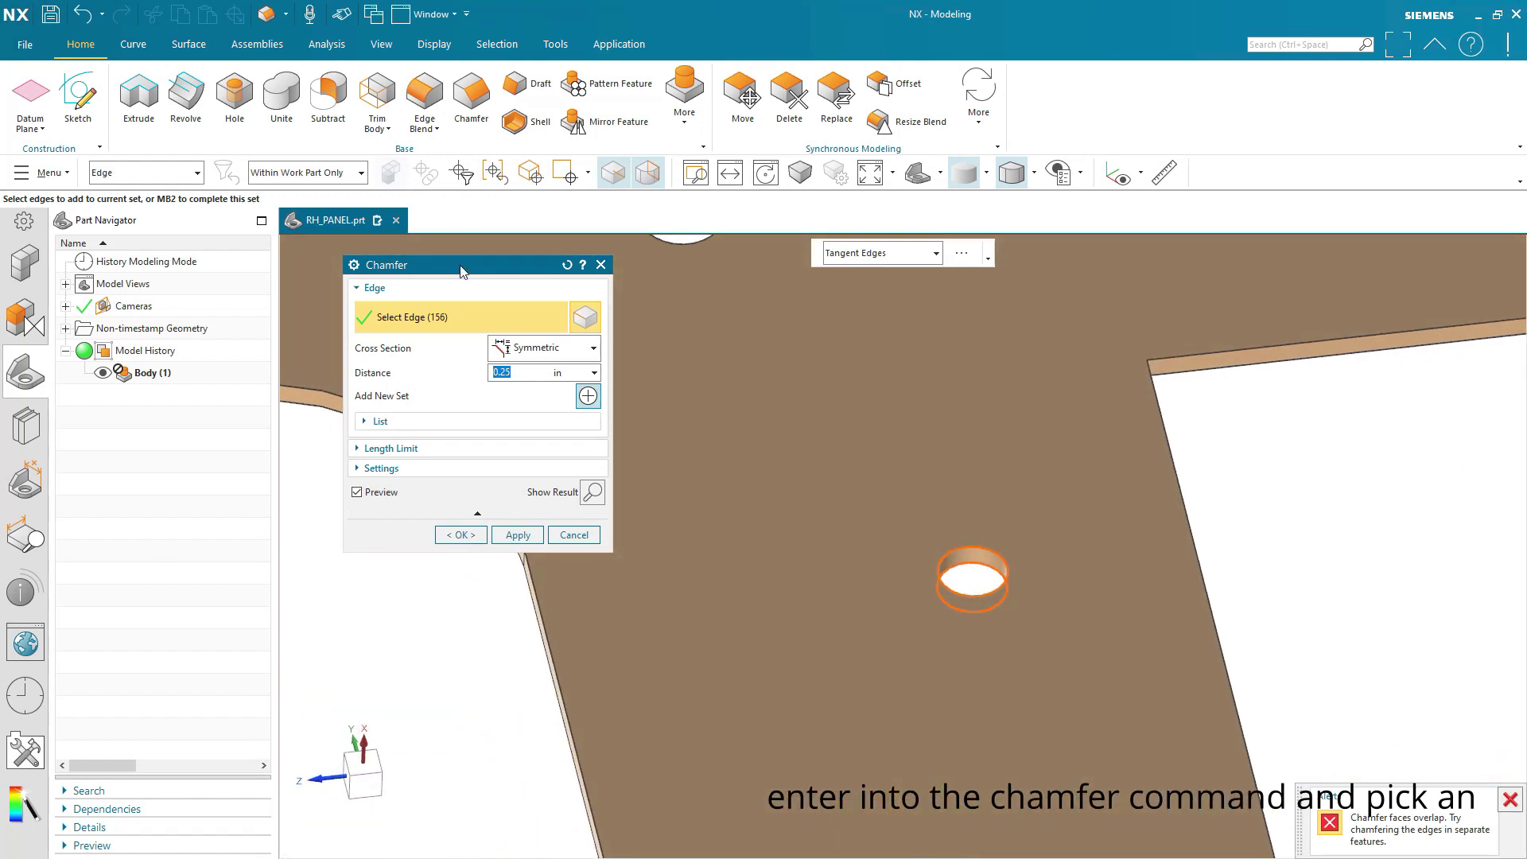
{"action": "left_click_drag", "start_coordinate": [464, 271], "coordinate": [491, 310]}
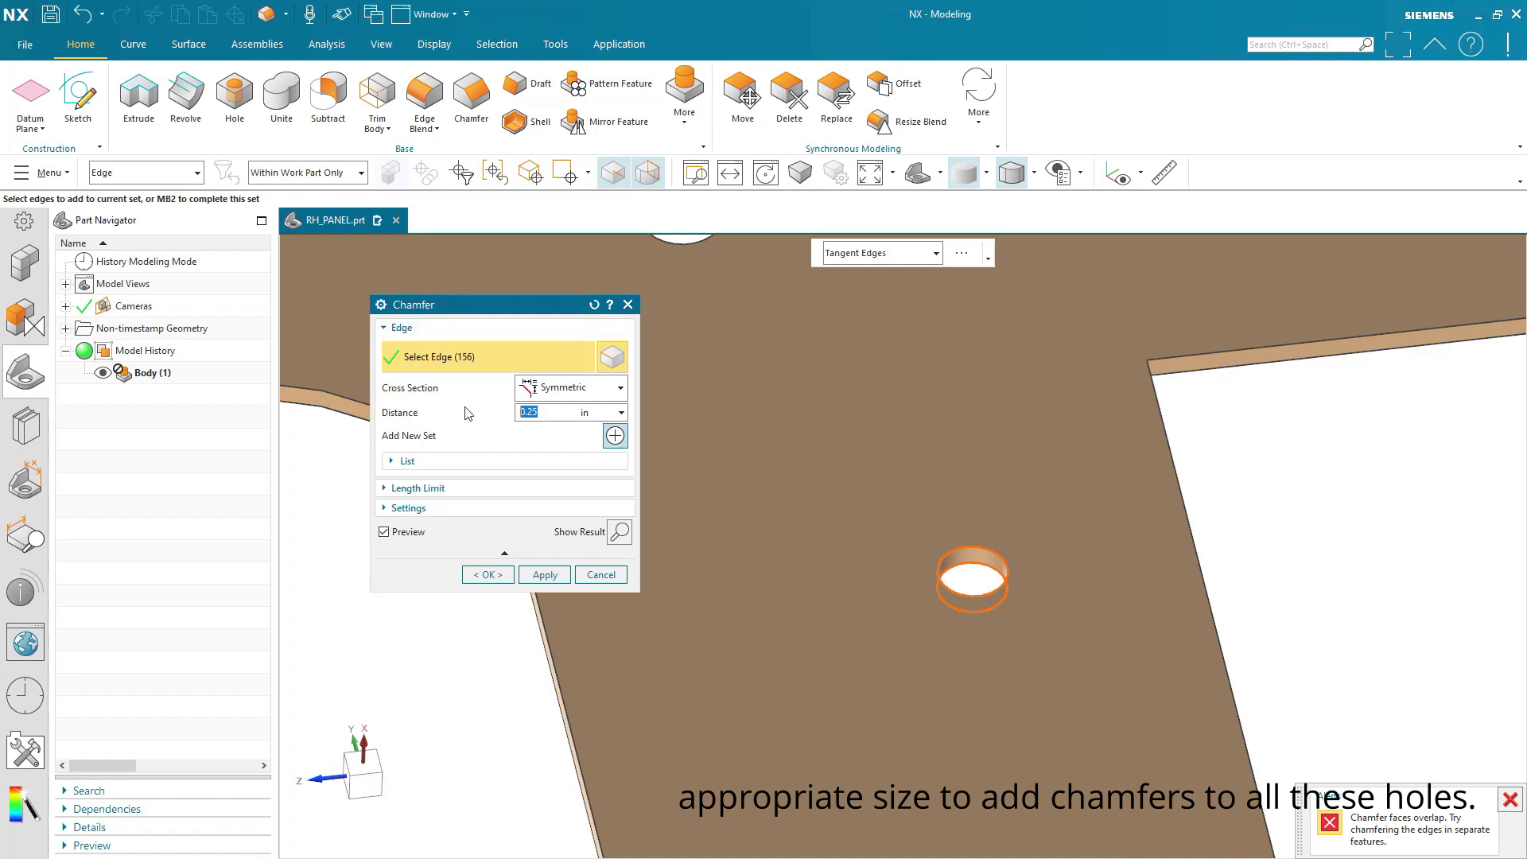
{"action": "type", "text": "3"}
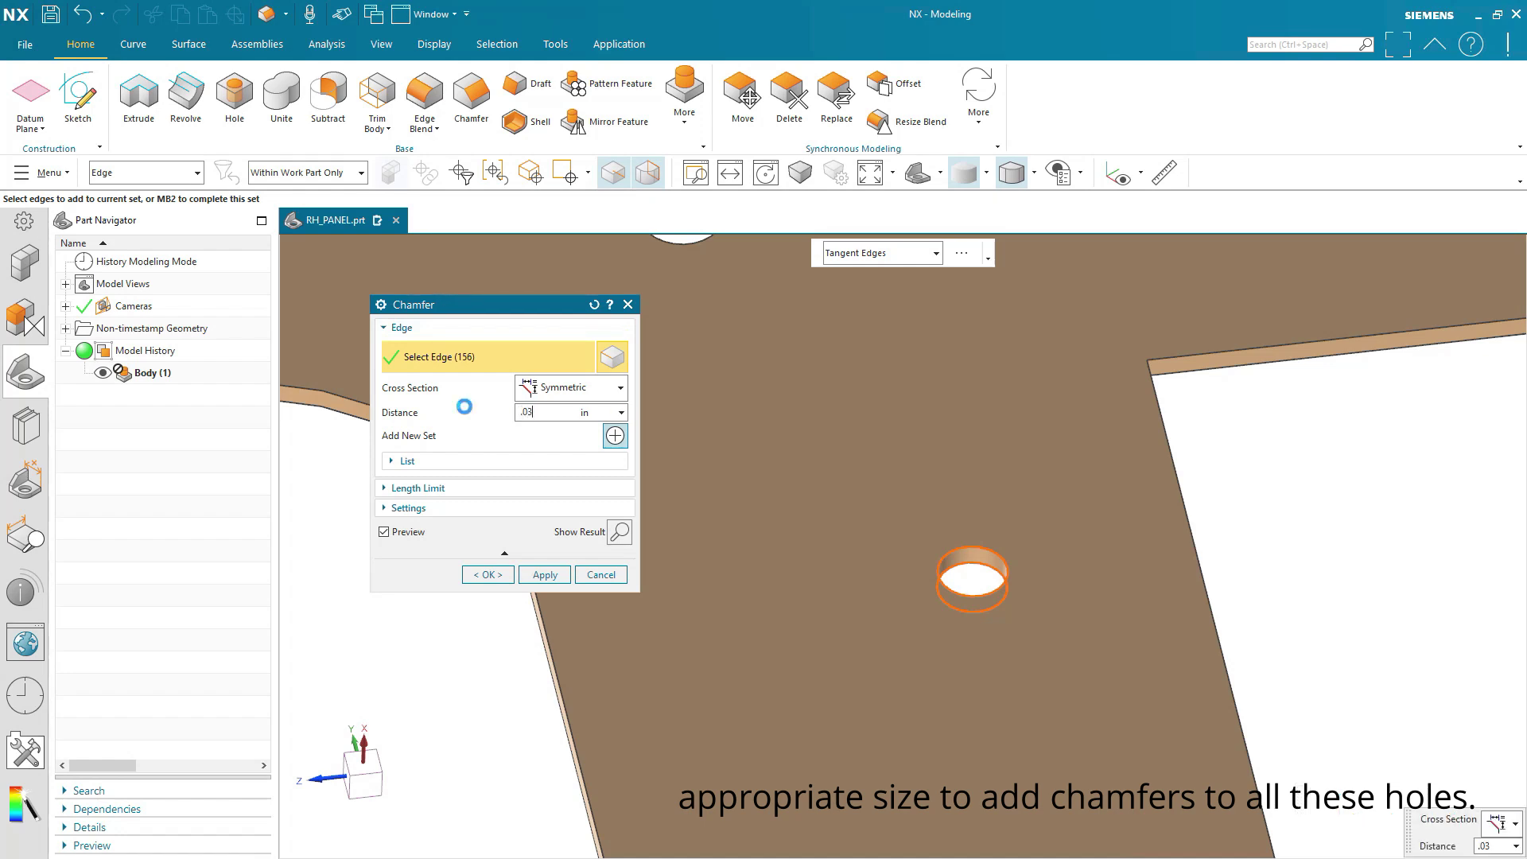
{"action": "key", "text": "Return"}
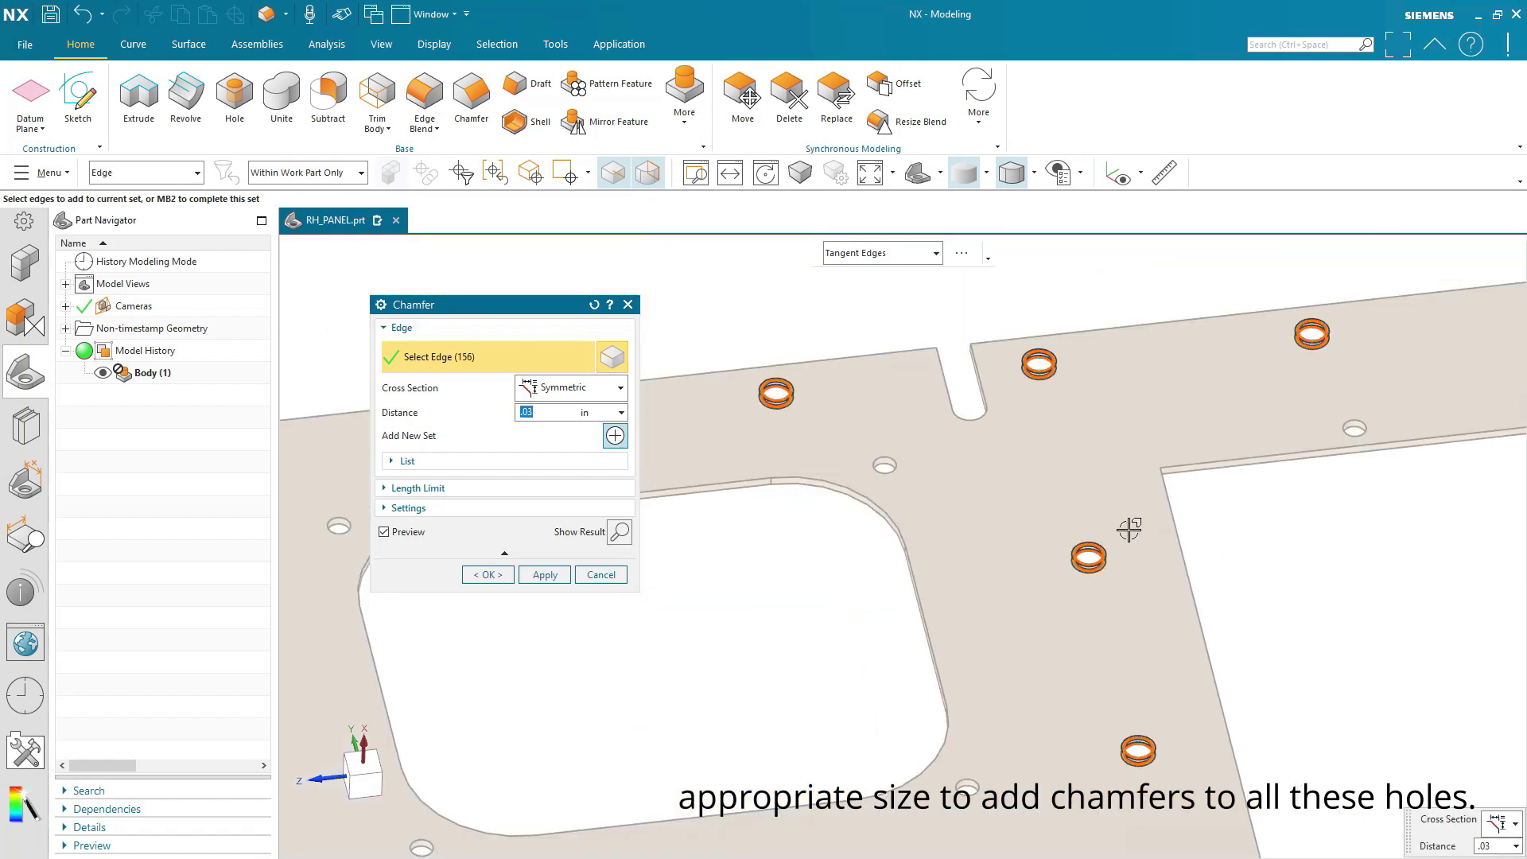
{"action": "scroll", "coordinate": [1129, 529], "scroll_direction": "down", "scroll_amount": 8}
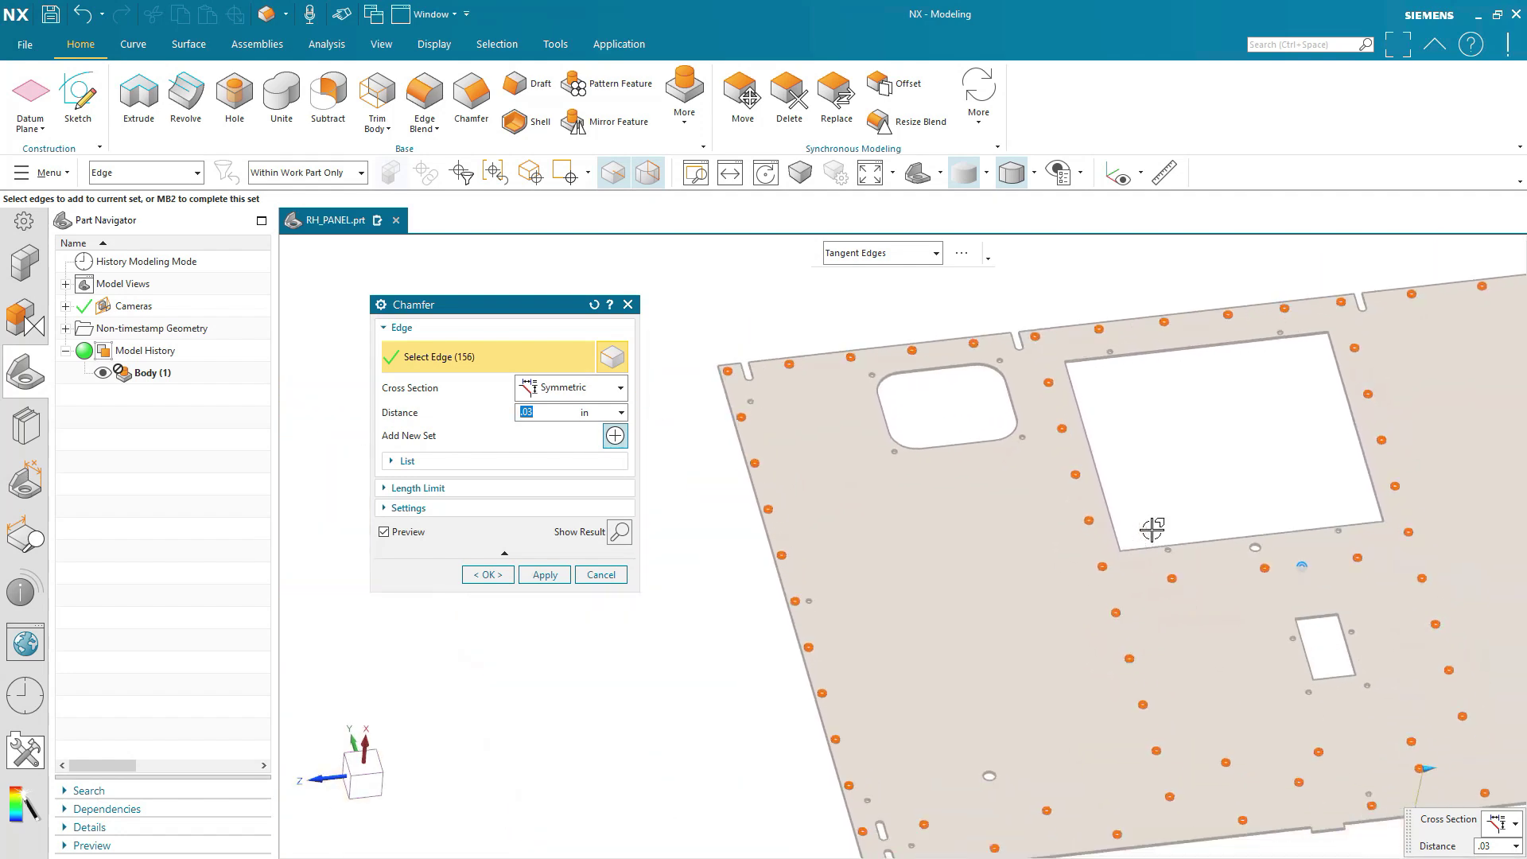
{"action": "scroll", "coordinate": [1152, 530], "scroll_direction": "down", "scroll_amount": 2}
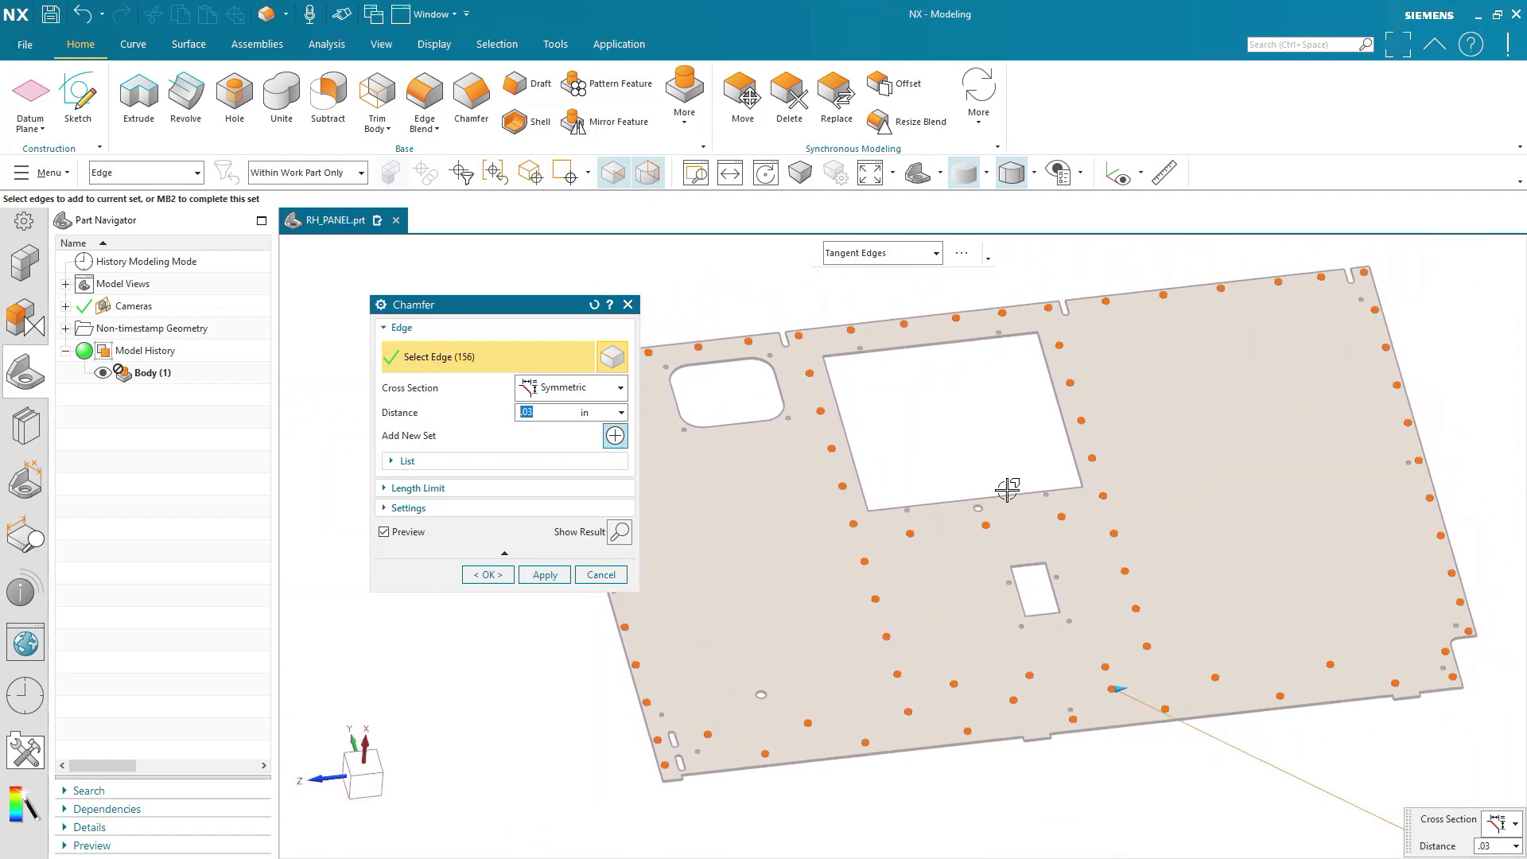
{"action": "middle_click_drag", "start_coordinate": [1008, 489], "coordinate": [978, 497]}
{"action": "left_click", "coordinate": [487, 574]}
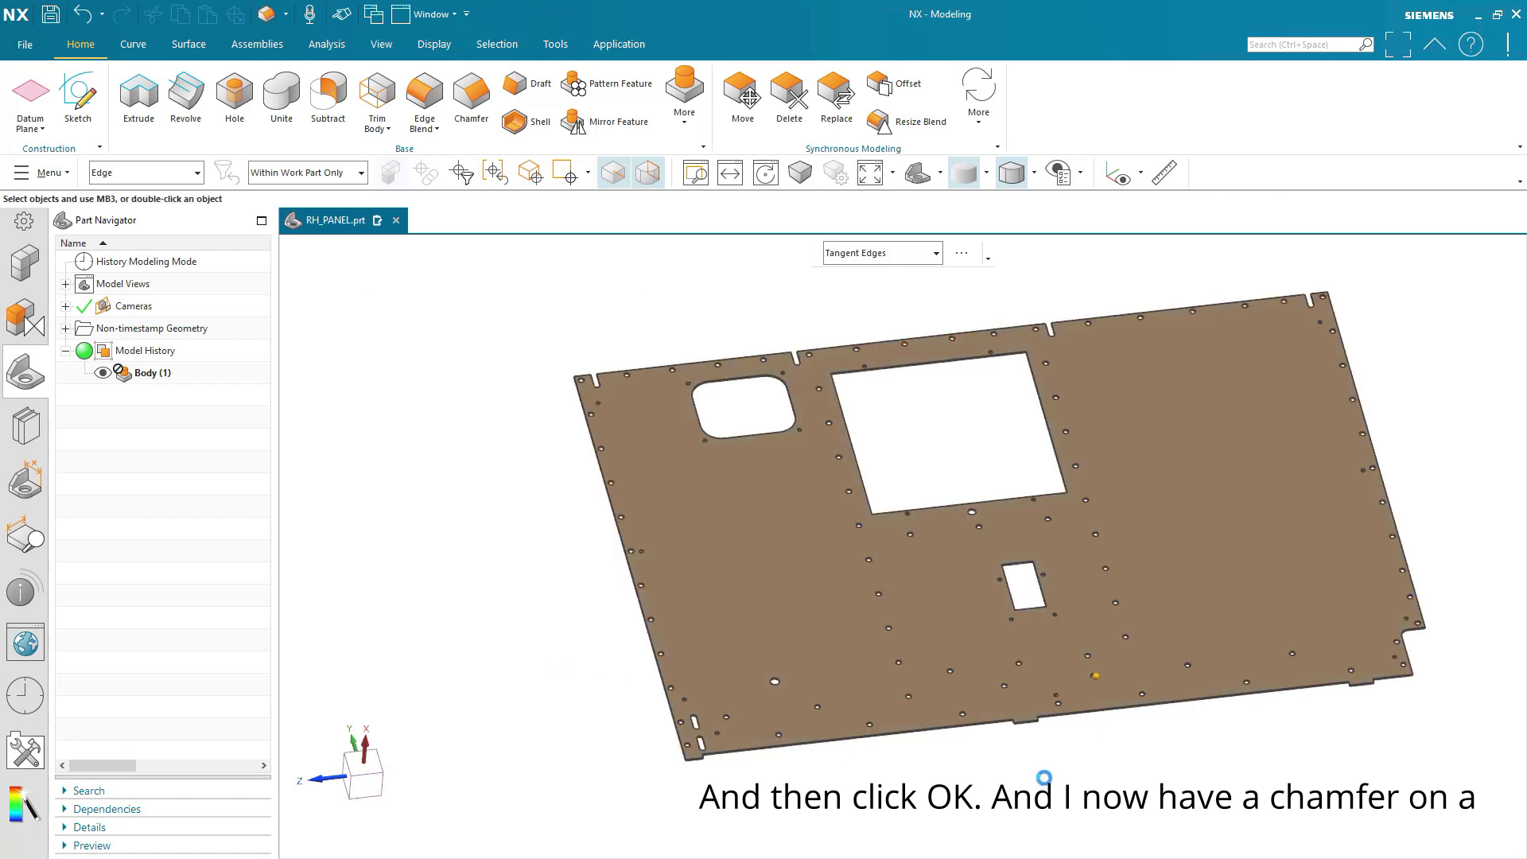
Inspect the chamfered holes across the panel and locate the Select Similar Edges command among the selection actions.
{"action": "scroll", "coordinate": [798, 443], "scroll_direction": "up", "scroll_amount": 10}
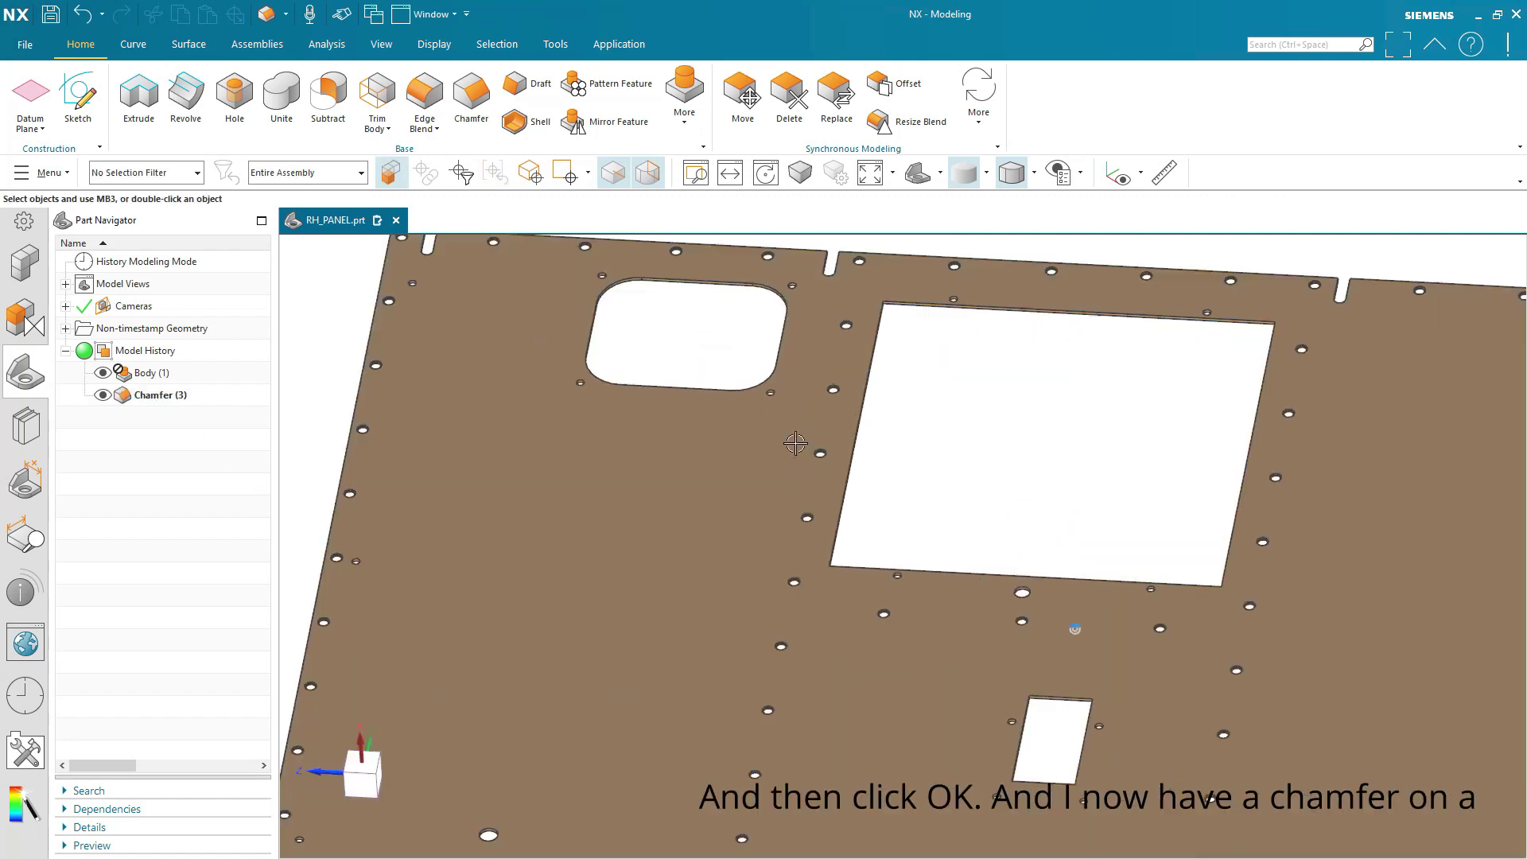
{"action": "mouse_move", "coordinate": [776, 390]}
{"action": "middle_mouse_down"}
{"action": "mouse_move", "coordinate": [845, 477]}
{"action": "mouse_move", "coordinate": [784, 501]}
{"action": "mouse_move", "coordinate": [846, 485]}
{"action": "mouse_move", "coordinate": [784, 607]}
{"action": "mouse_move", "coordinate": [983, 726]}
{"action": "mouse_move", "coordinate": [736, 798]}
{"action": "middle_mouse_up"}
{"action": "scroll", "coordinate": [828, 486], "scroll_direction": "down", "scroll_amount": 5}
{"action": "scroll", "coordinate": [828, 487], "scroll_direction": "down", "scroll_amount": 5}
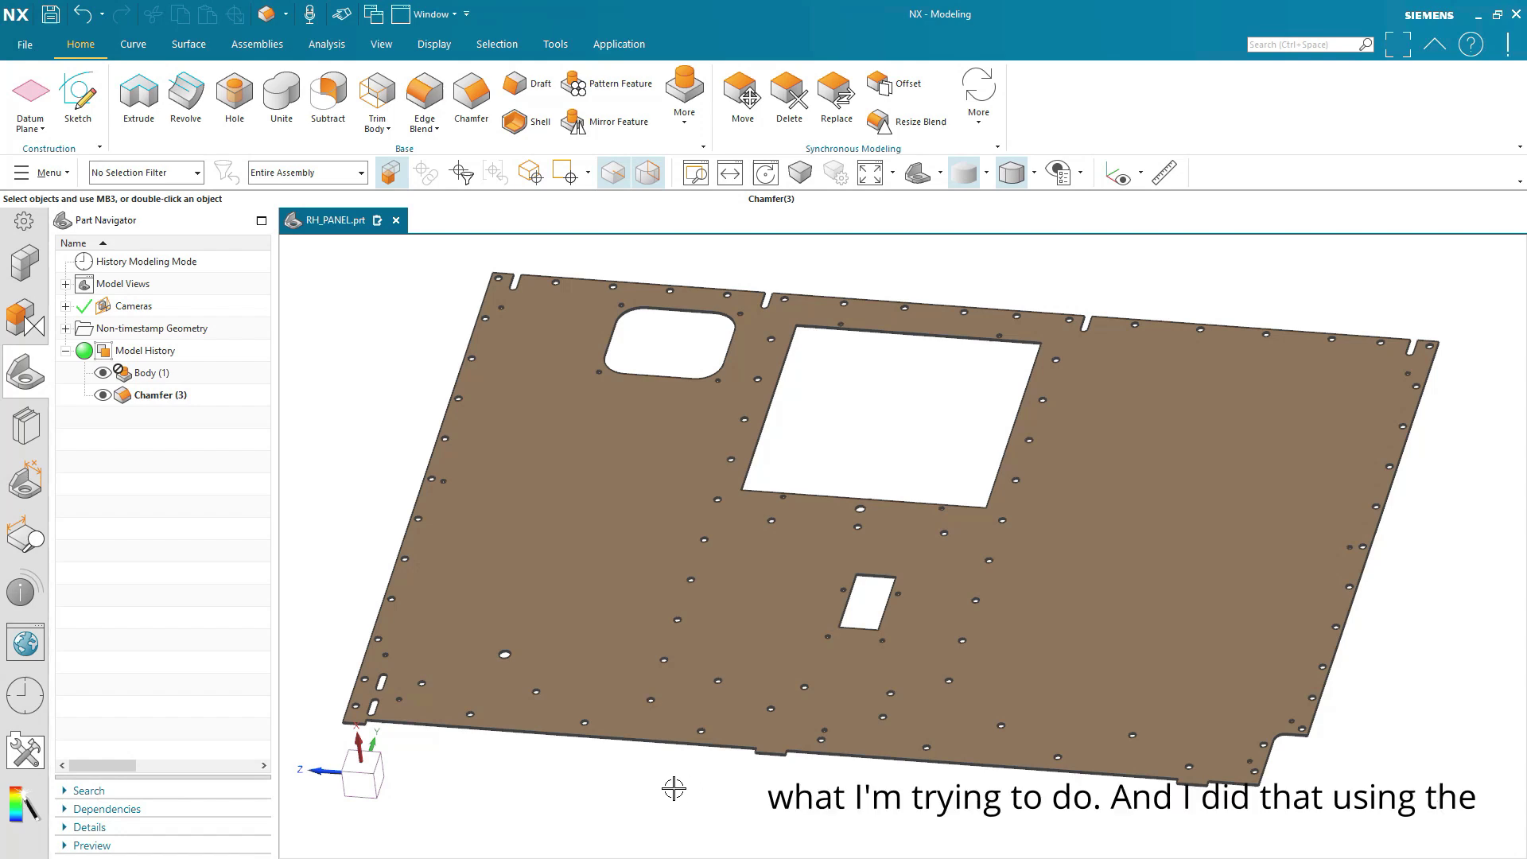
{"action": "scroll", "coordinate": [757, 748], "scroll_direction": "down", "scroll_amount": 2}
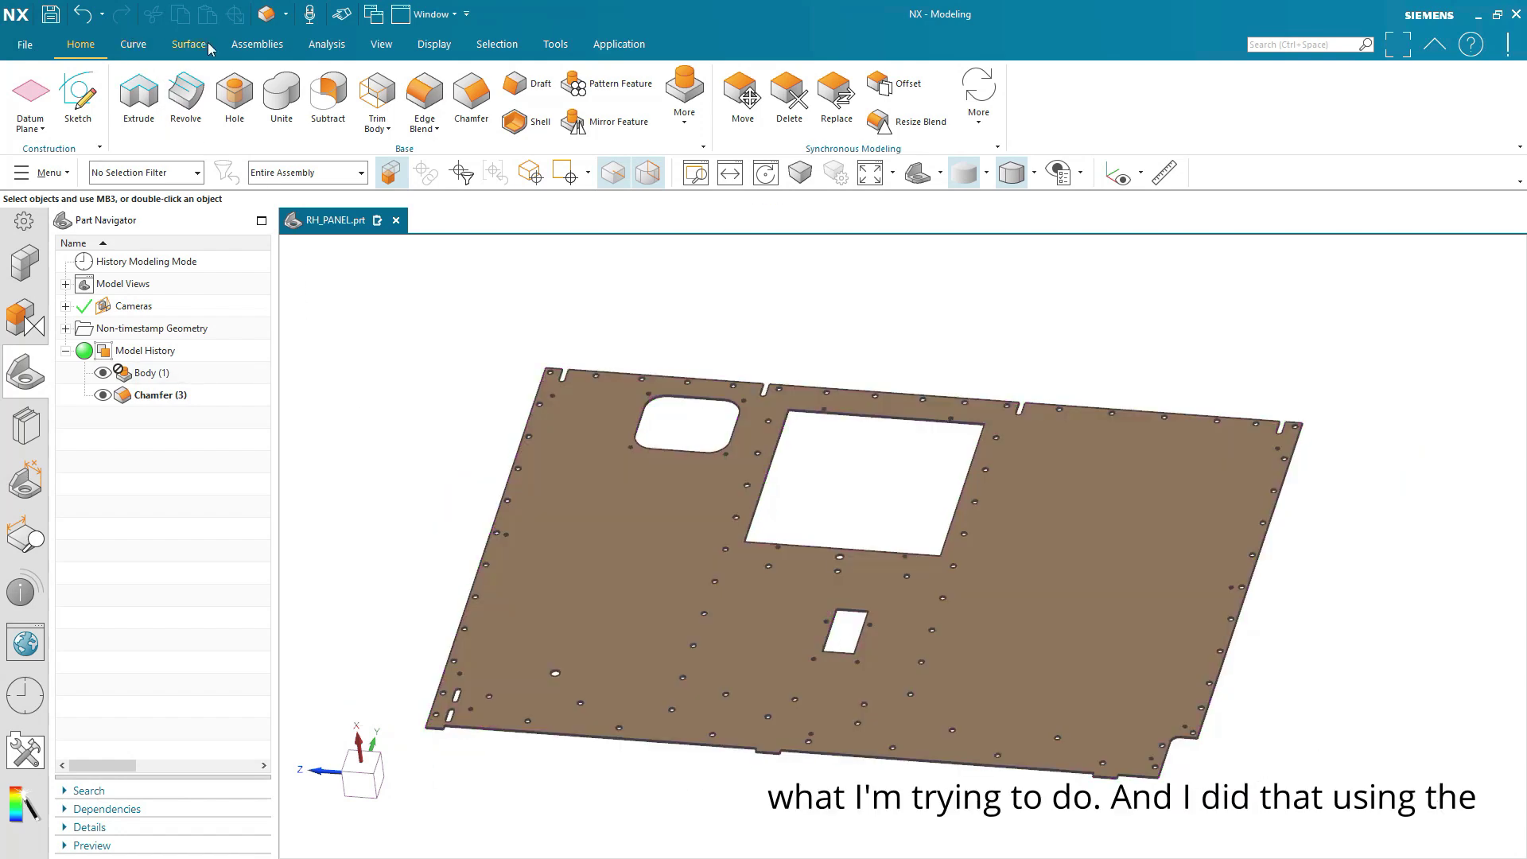
{"action": "left_click", "coordinate": [497, 44]}
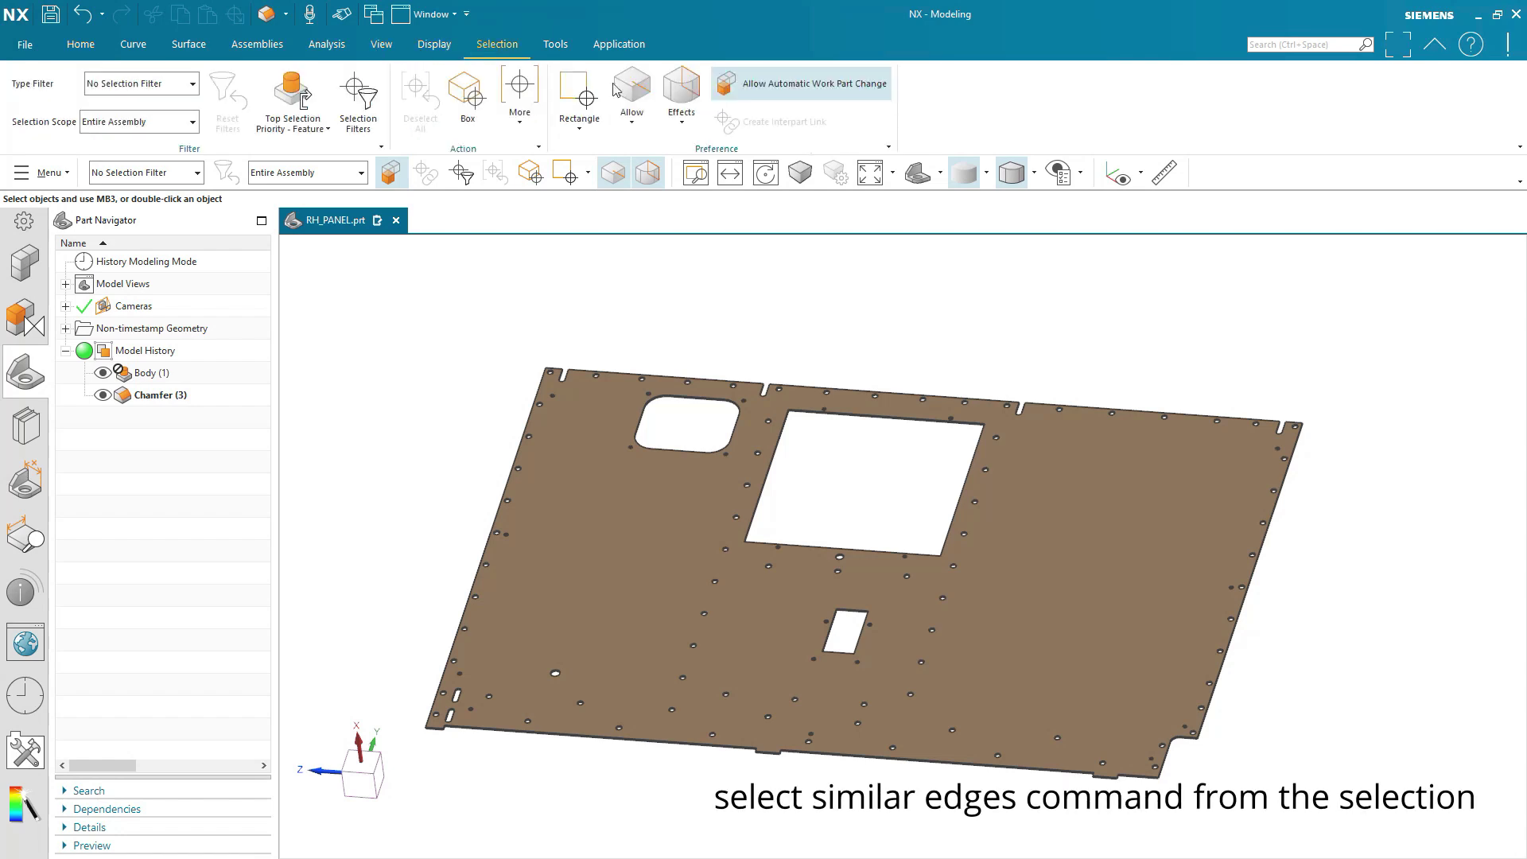
{"action": "left_click", "coordinate": [520, 96]}
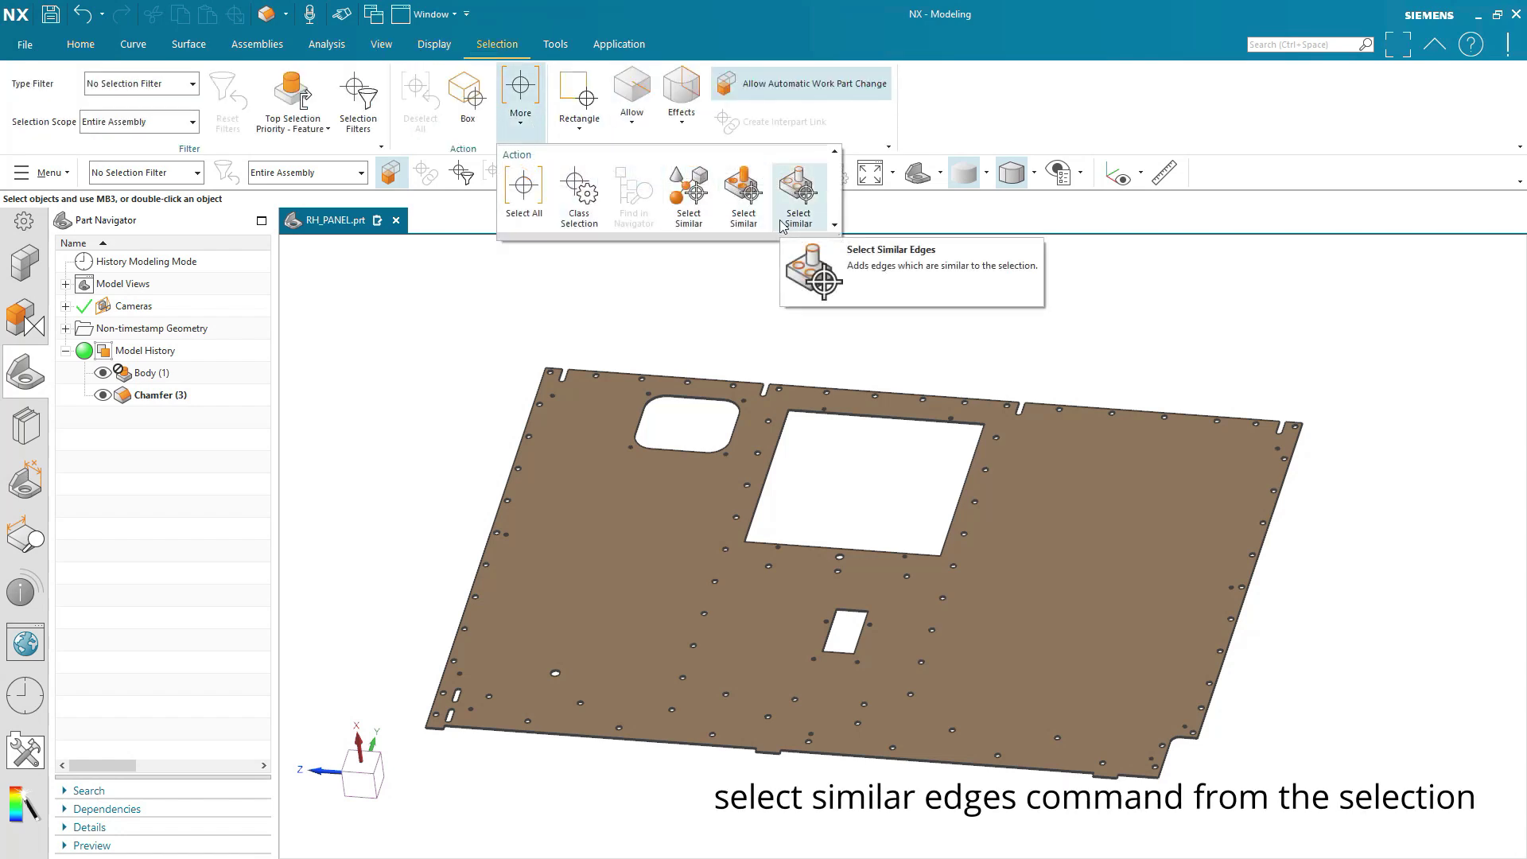